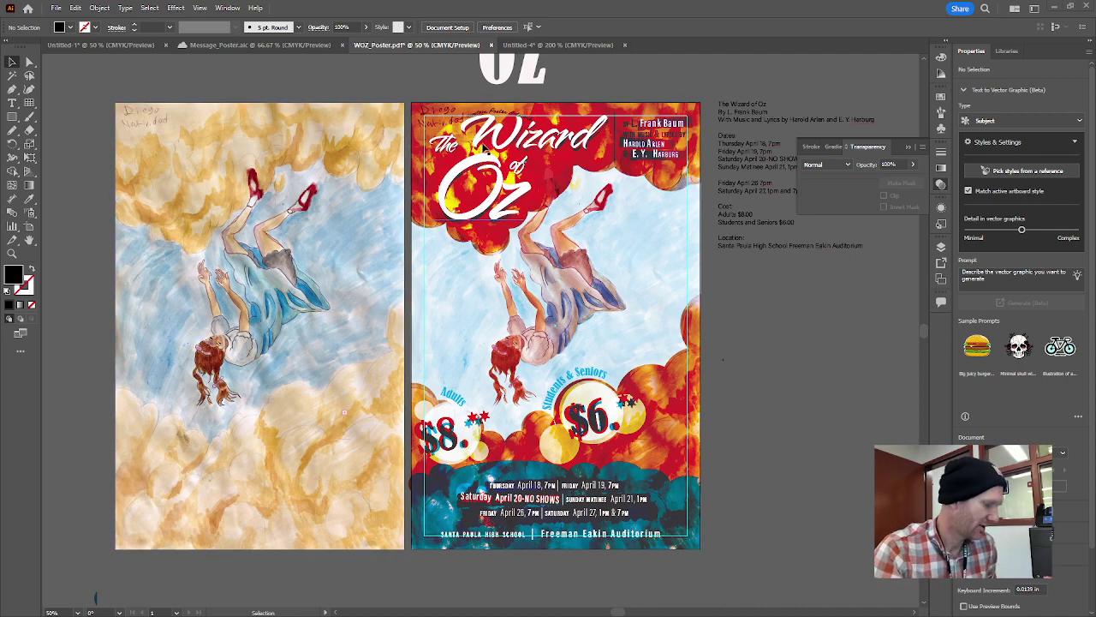
# Step: Compare the original title lettering above the poster with the script title text on the poster artboard
pyautogui.scroll(4, 482, 148)
pyautogui.scroll(-1, 548, 150)
pyautogui.moveTo(625, 168); pyautogui.dragTo(554, 555)
pyautogui.moveTo(714, 331); pyautogui.dragTo(558, 362)
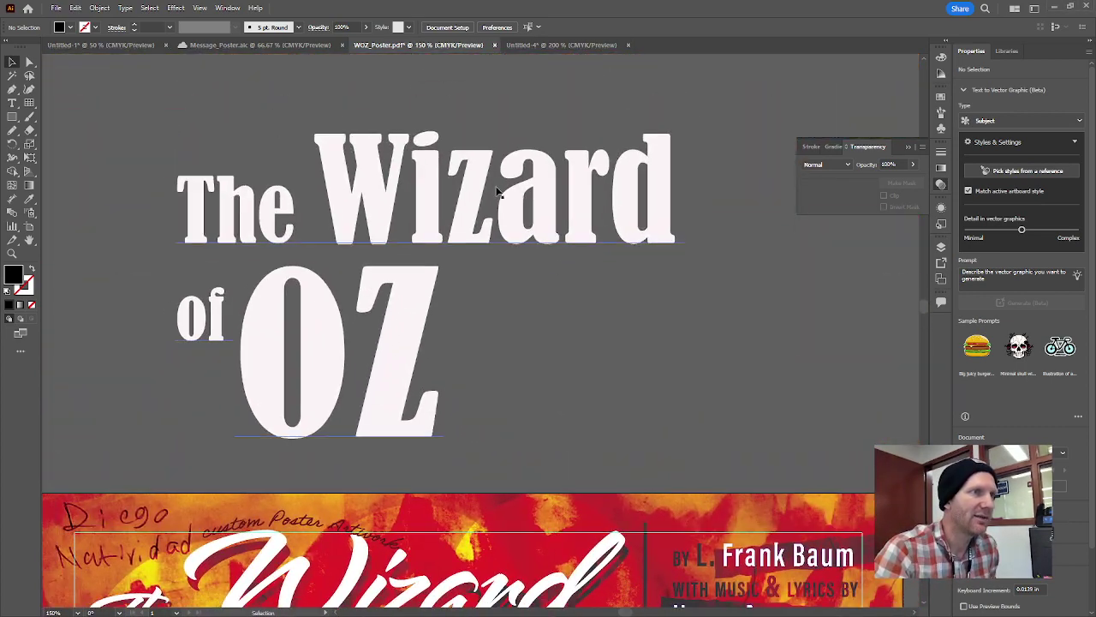
pyautogui.click(494, 192)
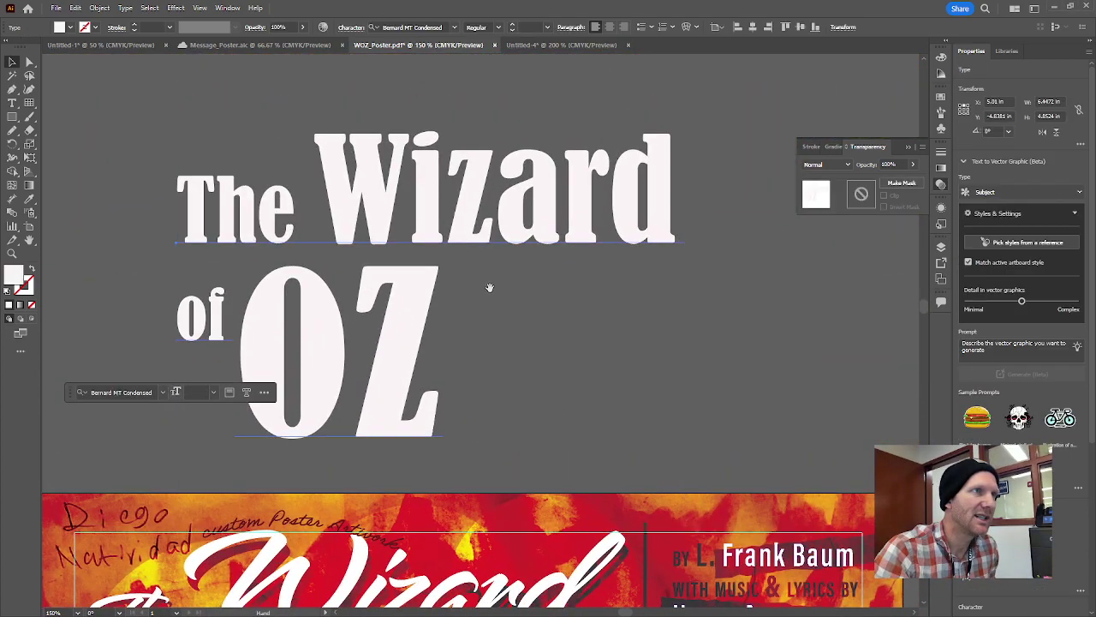
pyautogui.moveTo(487, 286); pyautogui.dragTo(567, 7)
pyautogui.click(397, 333)
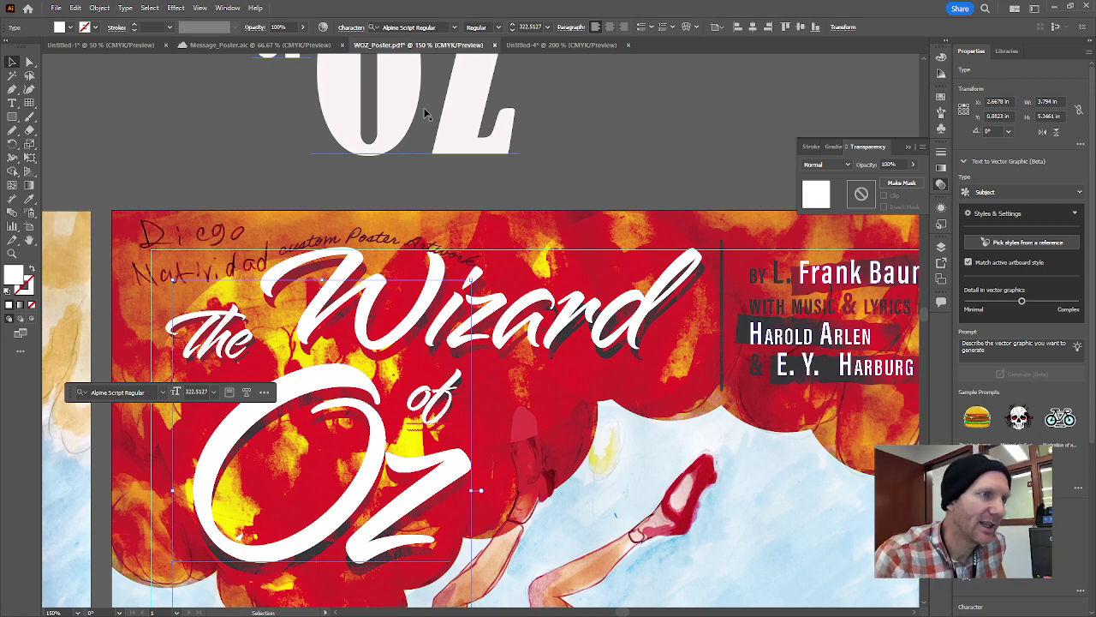
pyautogui.click(626, 126)
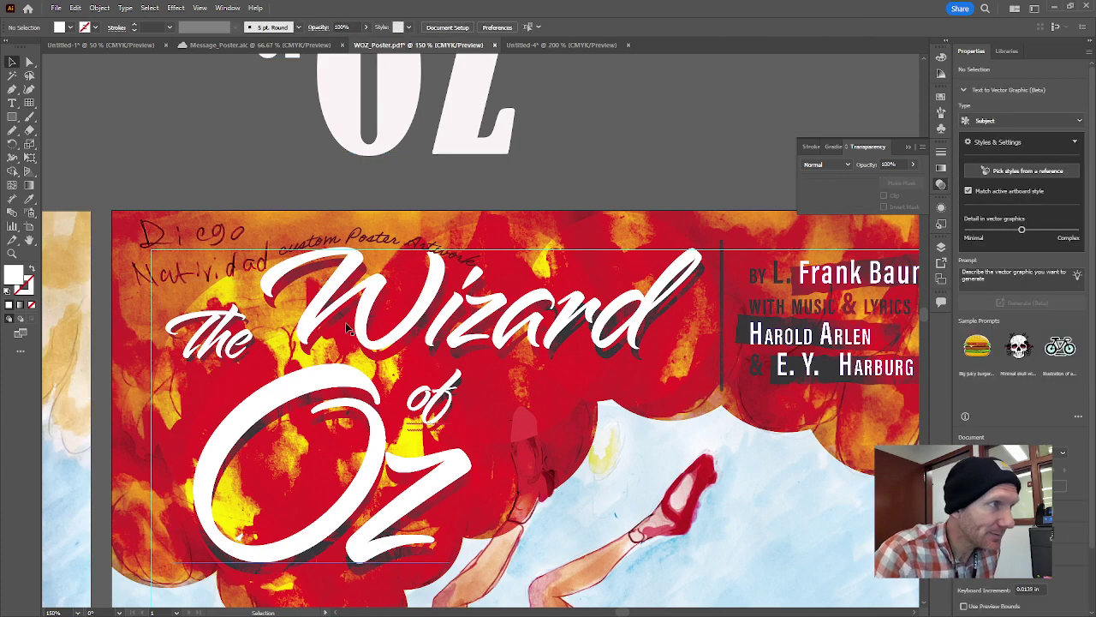
# Step: Examine the poster up close, from the script title and handwritten artwork credit to the ticket prices and show dates
pyautogui.scroll(2, 201, 251)
pyautogui.moveTo(266, 253); pyautogui.dragTo(325, 247)
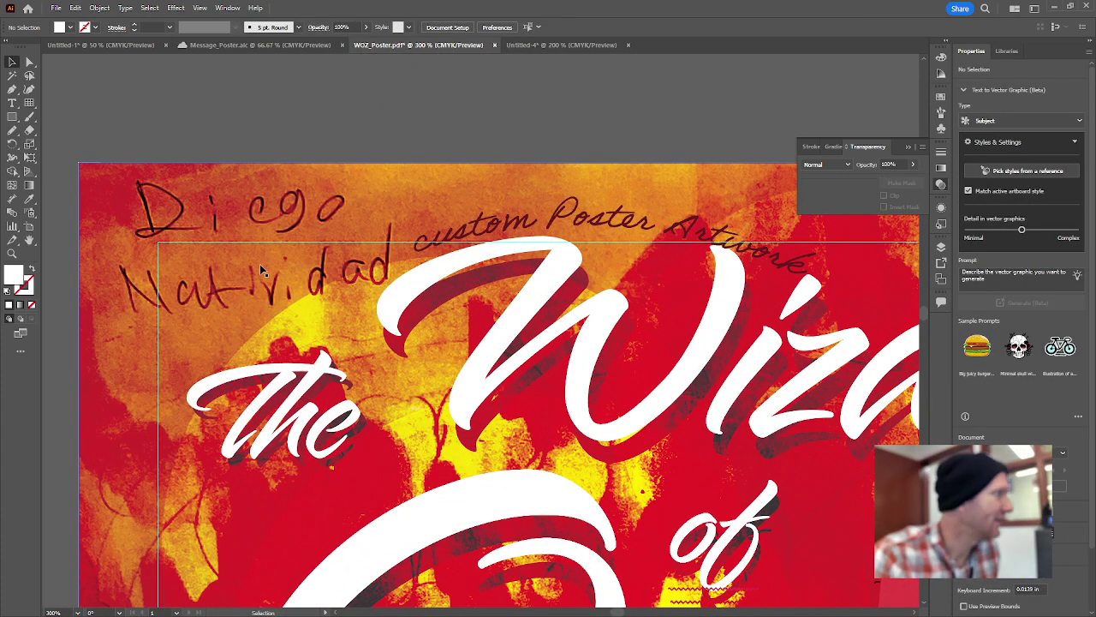
pyautogui.moveTo(719, 290); pyautogui.dragTo(538, 291)
pyautogui.click(313, 229)
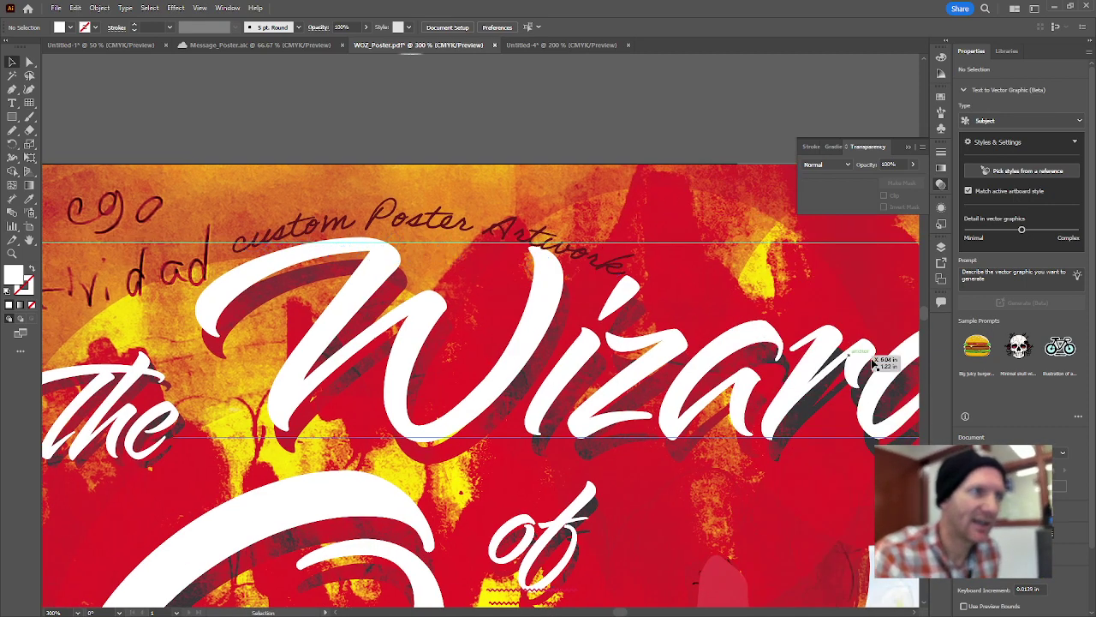
pyautogui.scroll(-3, 644, 211)
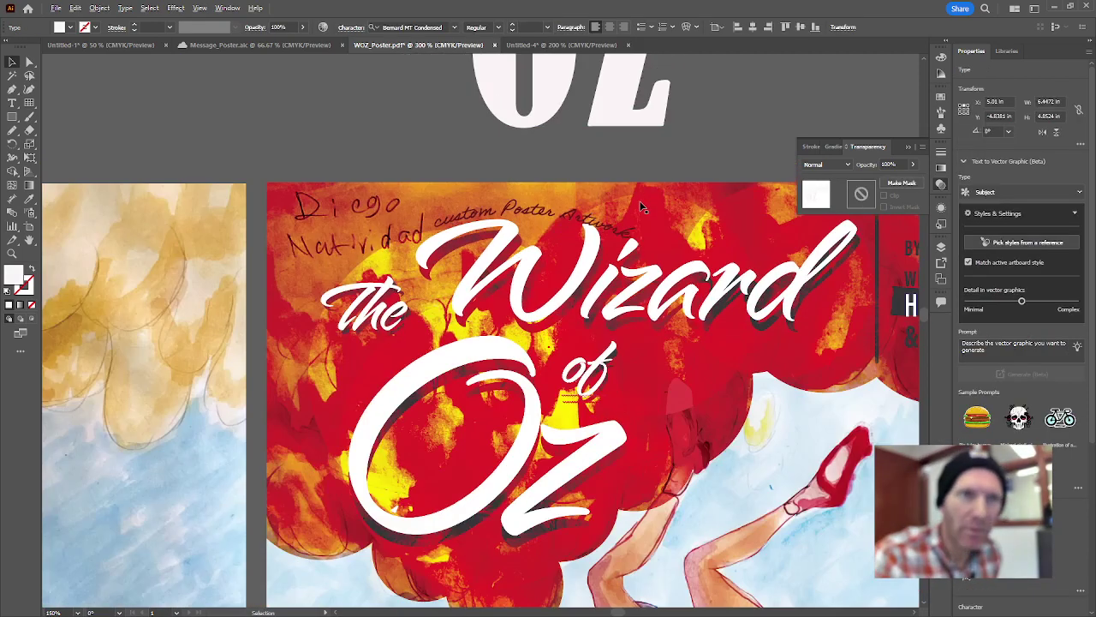
pyautogui.moveTo(669, 370); pyautogui.dragTo(495, 177)
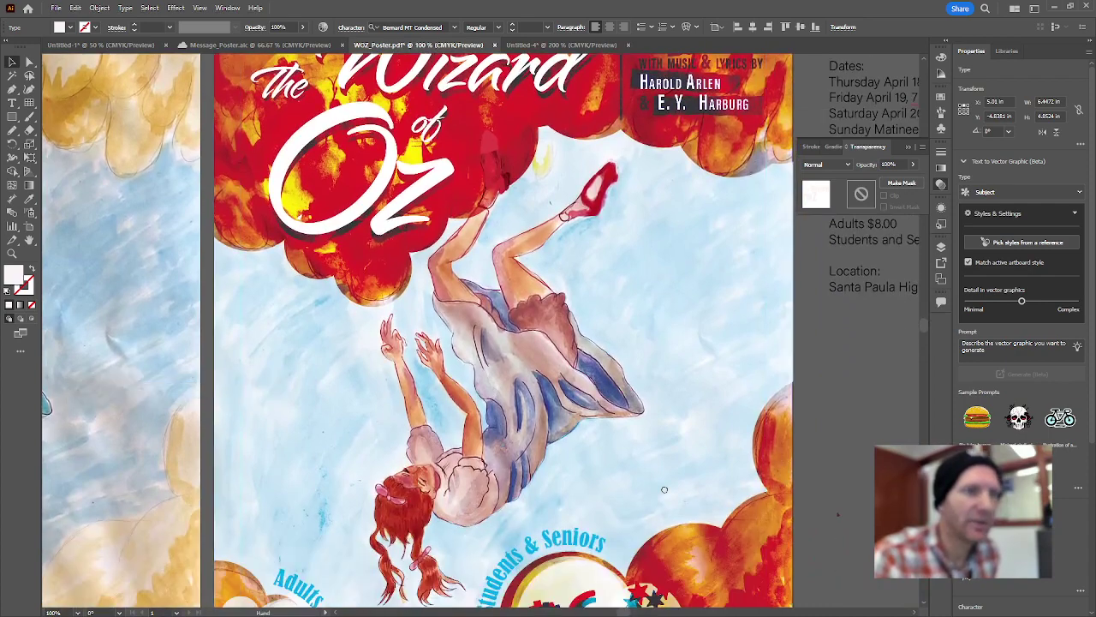
pyautogui.moveTo(692, 527); pyautogui.dragTo(359, 223)
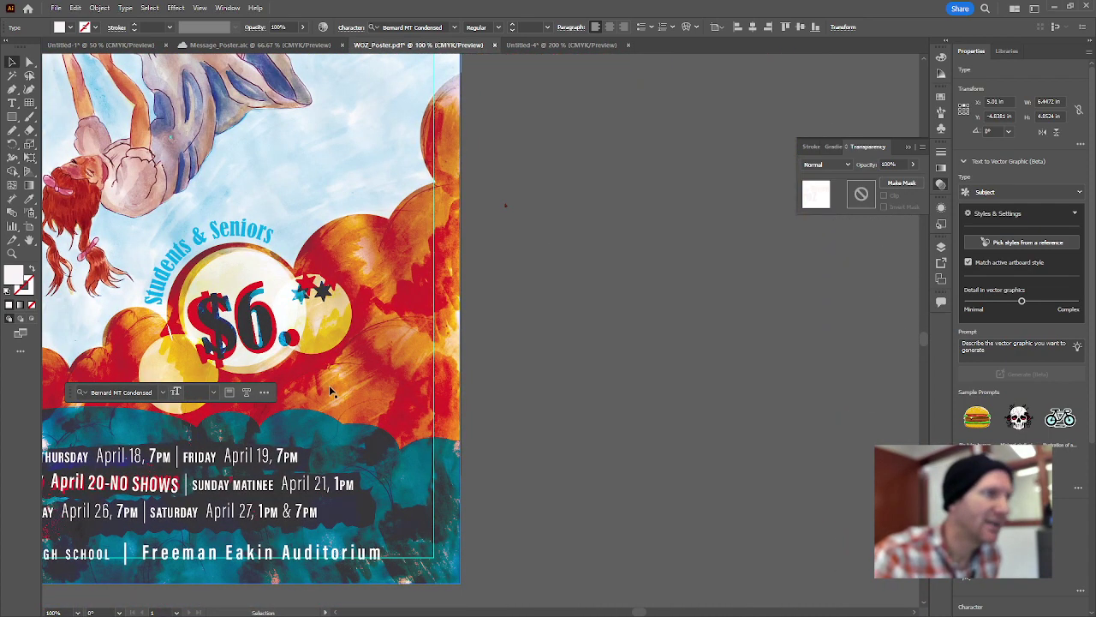
pyautogui.scroll(2, 383, 377)
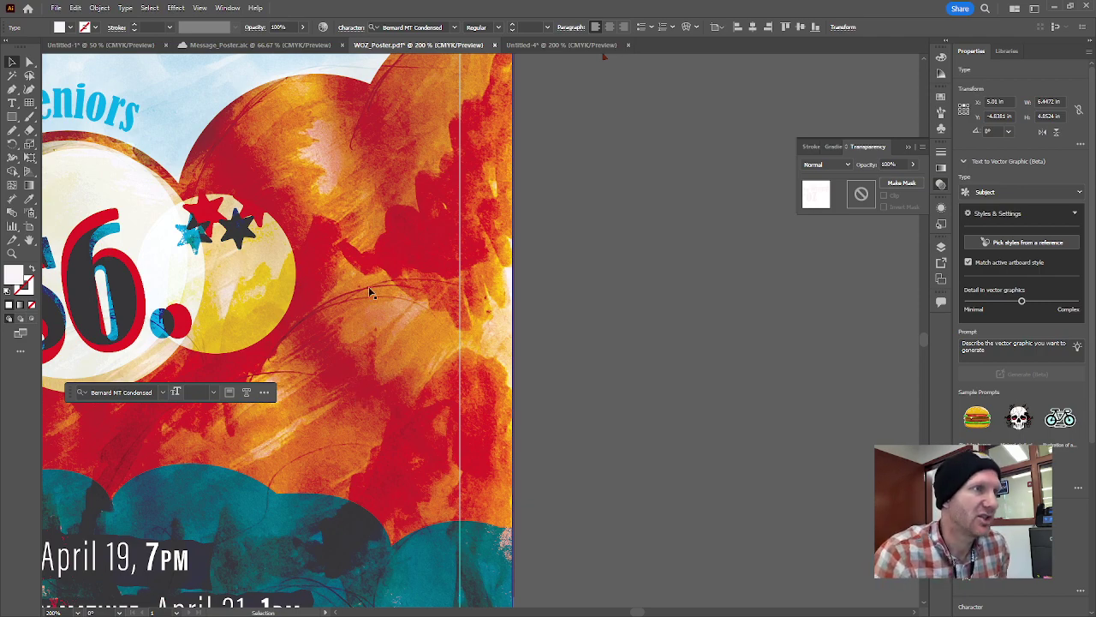
pyautogui.scroll(-2, 334, 313)
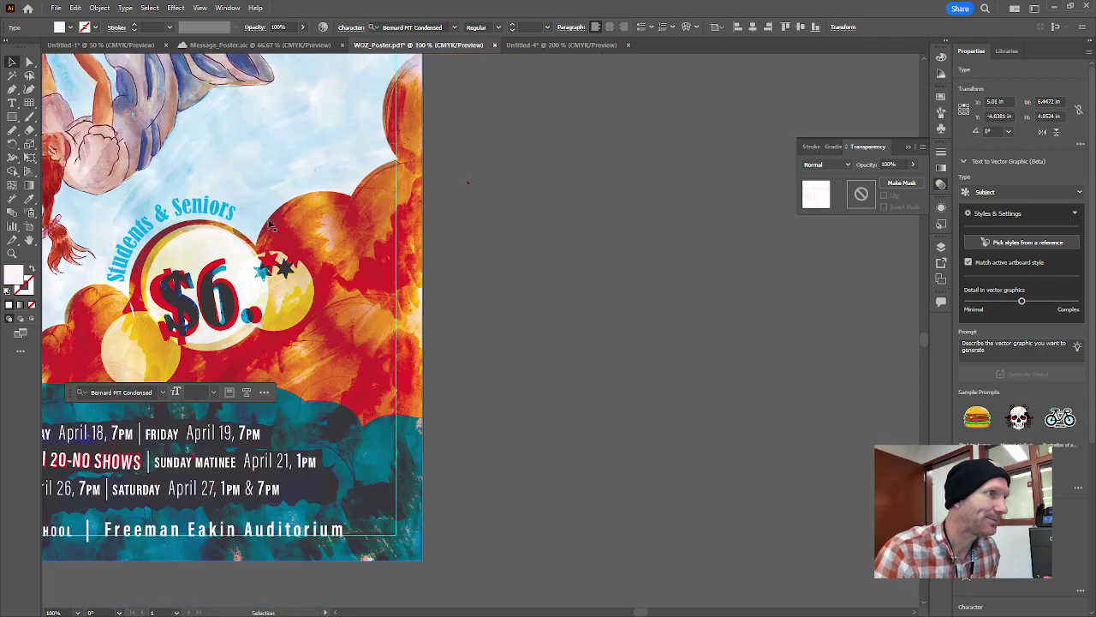
pyautogui.moveTo(467, 180); pyautogui.dragTo(710, 438)
pyautogui.moveTo(545, 200); pyautogui.dragTo(569, 421)
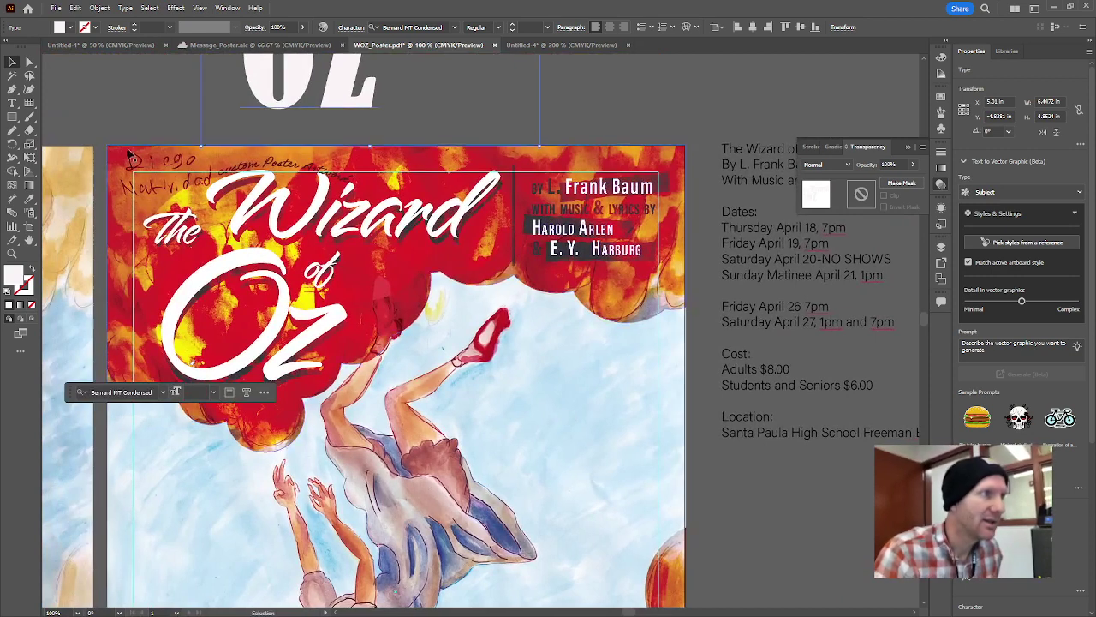
# Step: Inspect the author and music credits block, checking the blend mode of the rectangle behind E. Y. Harburg
pyautogui.scroll(1, 630, 194)
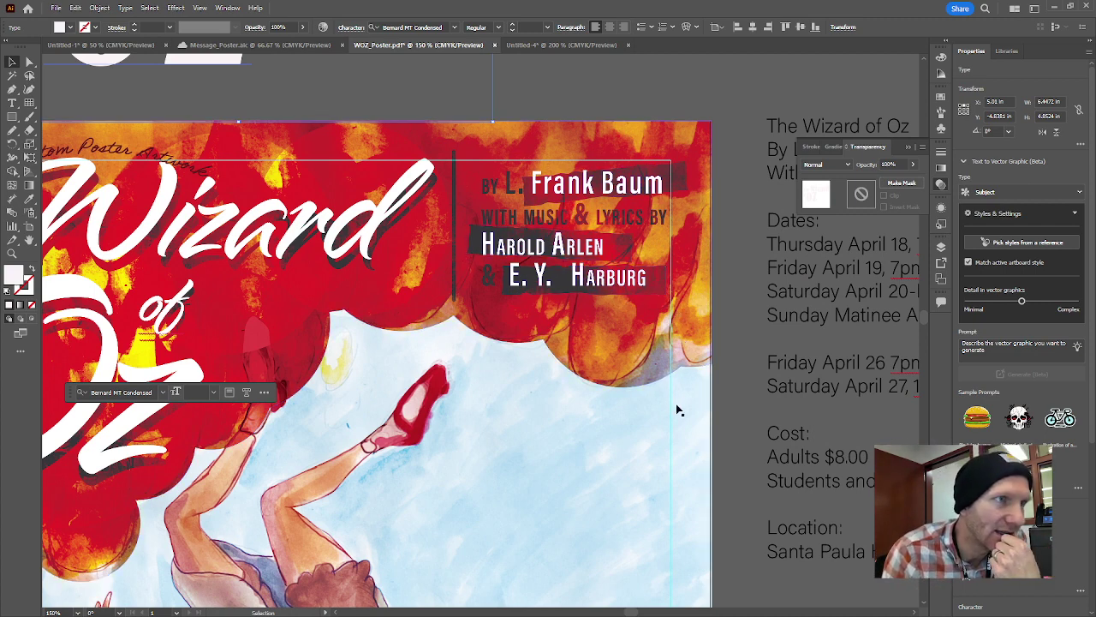
pyautogui.scroll(-1, 675, 403)
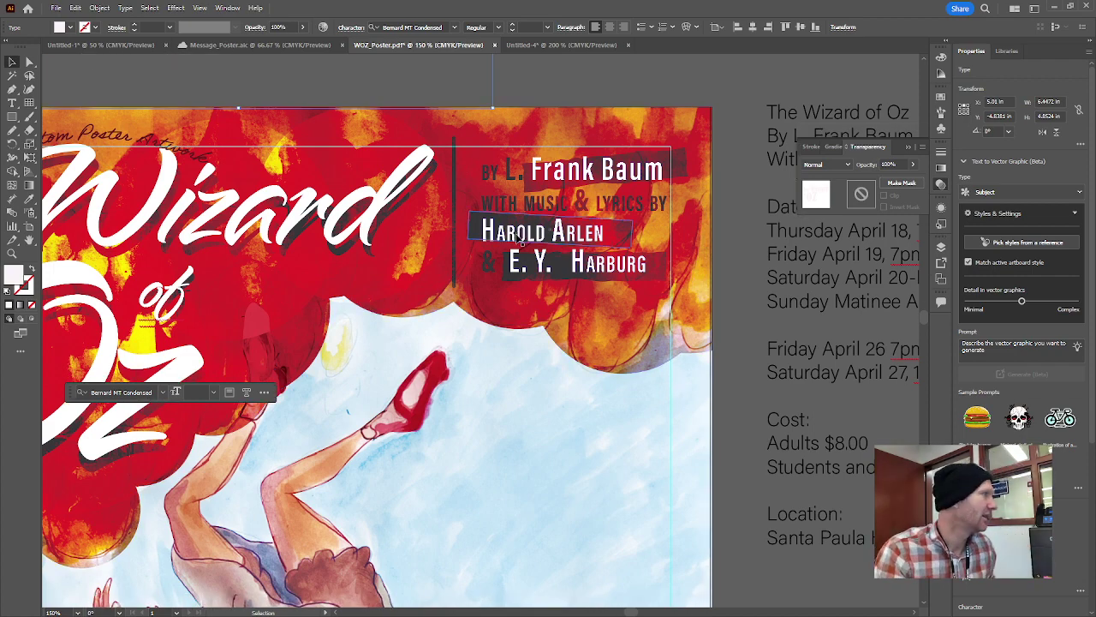
pyautogui.scroll(2, 600, 175)
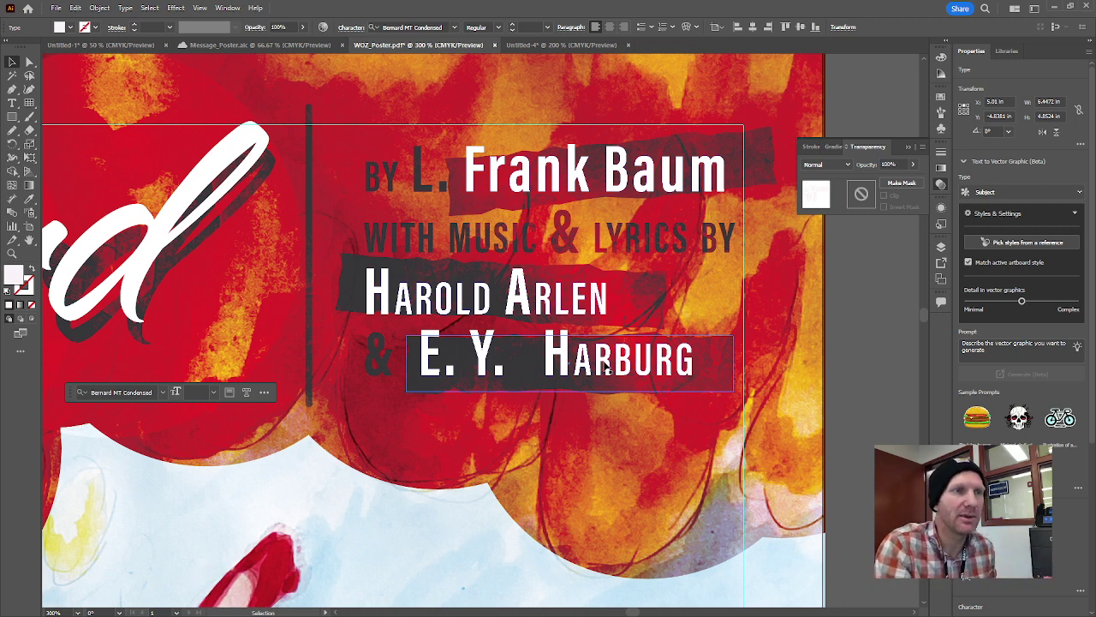
pyautogui.click(710, 353)
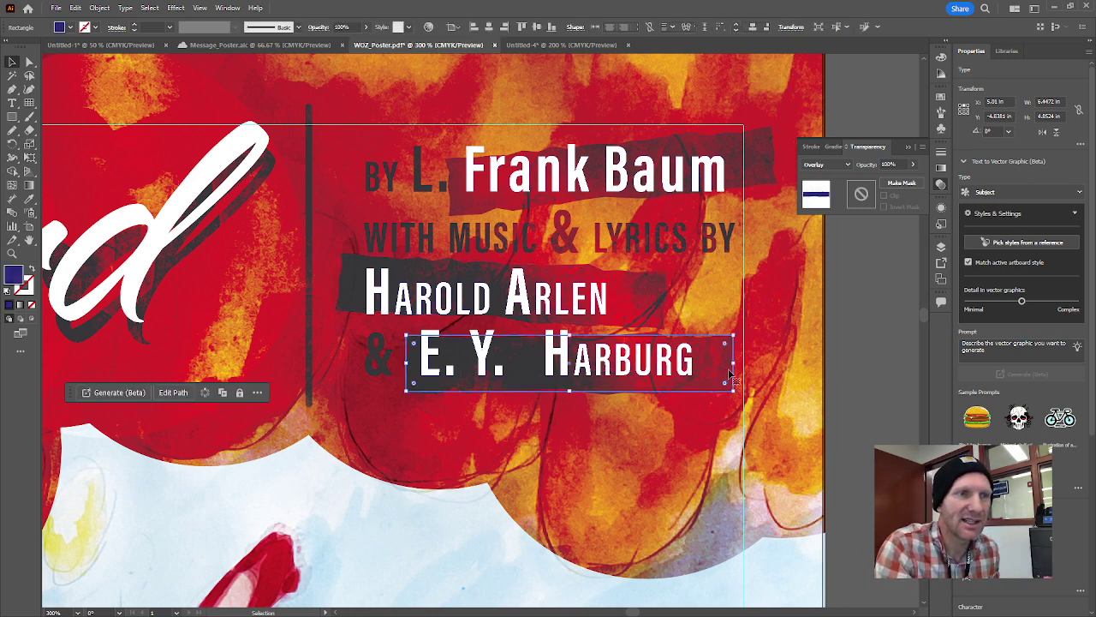
pyautogui.click(855, 358)
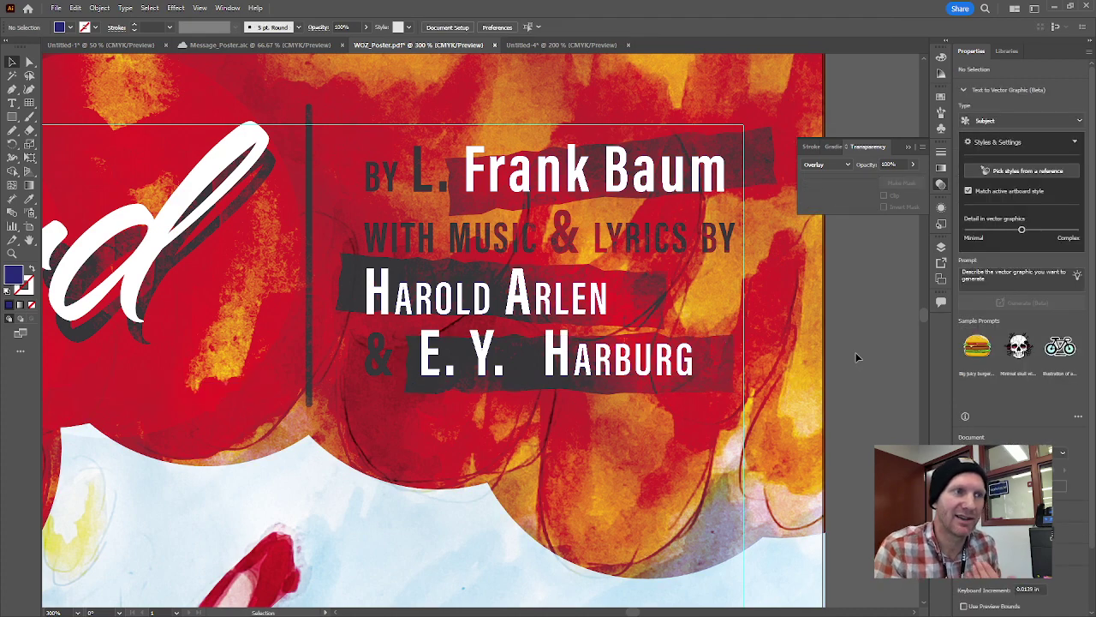
# Step: Check the blend mode of the upper red cloud shape and display the whole poster as outlines with nothing selected
pyautogui.click(703, 497)
pyautogui.scroll(-7, 712, 478)
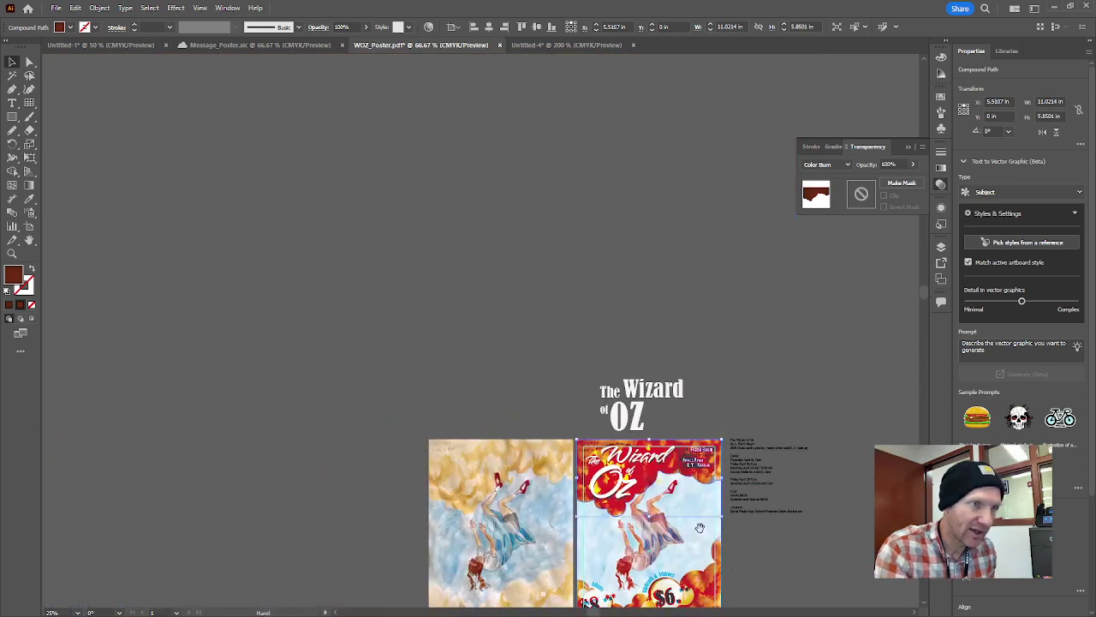
pyautogui.moveTo(695, 533); pyautogui.dragTo(661, 288)
pyautogui.scroll(2, 661, 290)
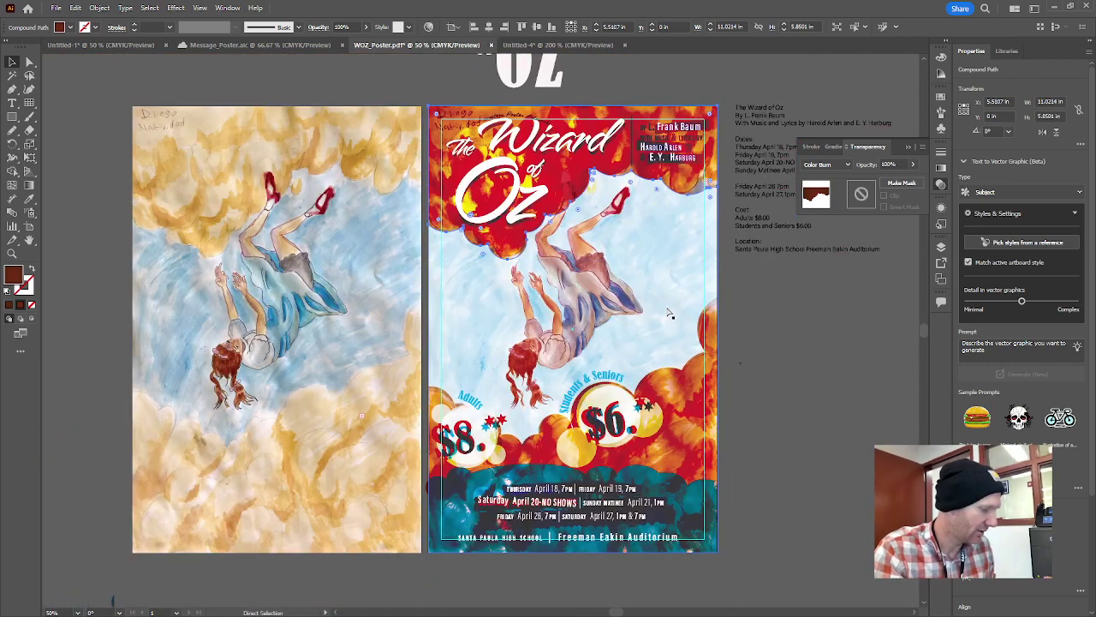
pyautogui.hotkey('ctrl', 'y')
pyautogui.click(786, 386)
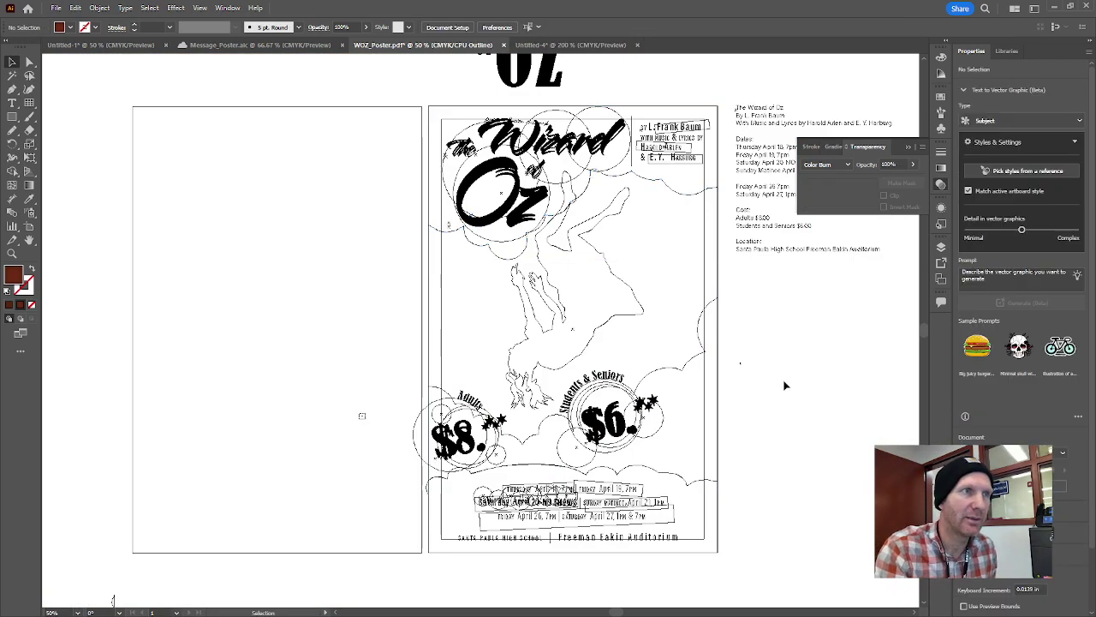
# Step: Examine the outlines of the title, falling figure, price circles and show dates, and return to the full-color preview
pyautogui.scroll(5, 590, 243)
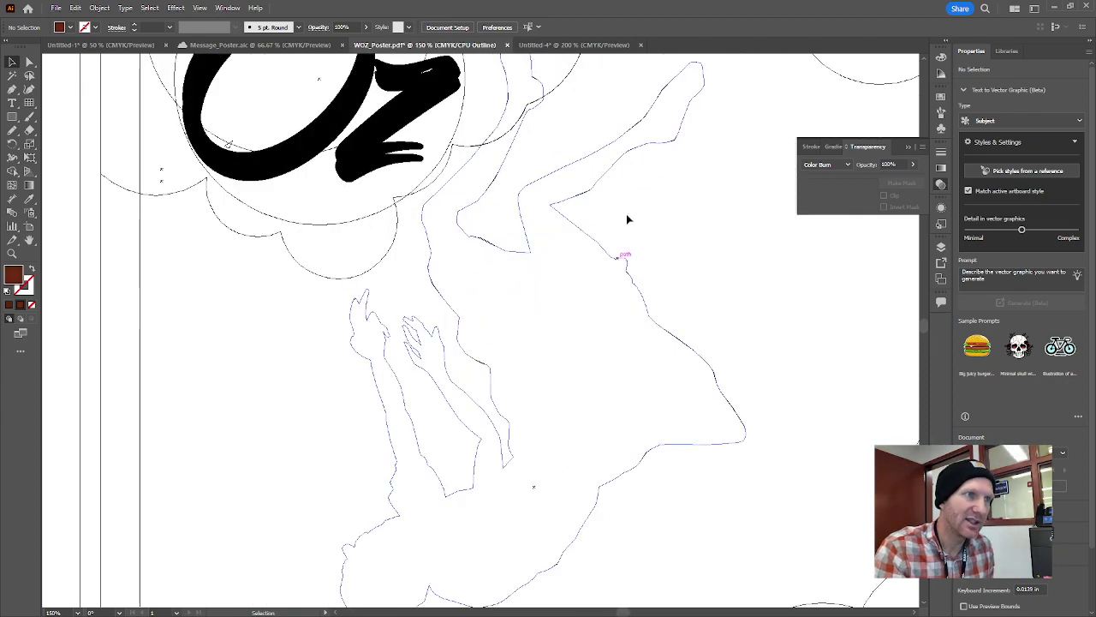
pyautogui.moveTo(641, 152); pyautogui.dragTo(609, 356)
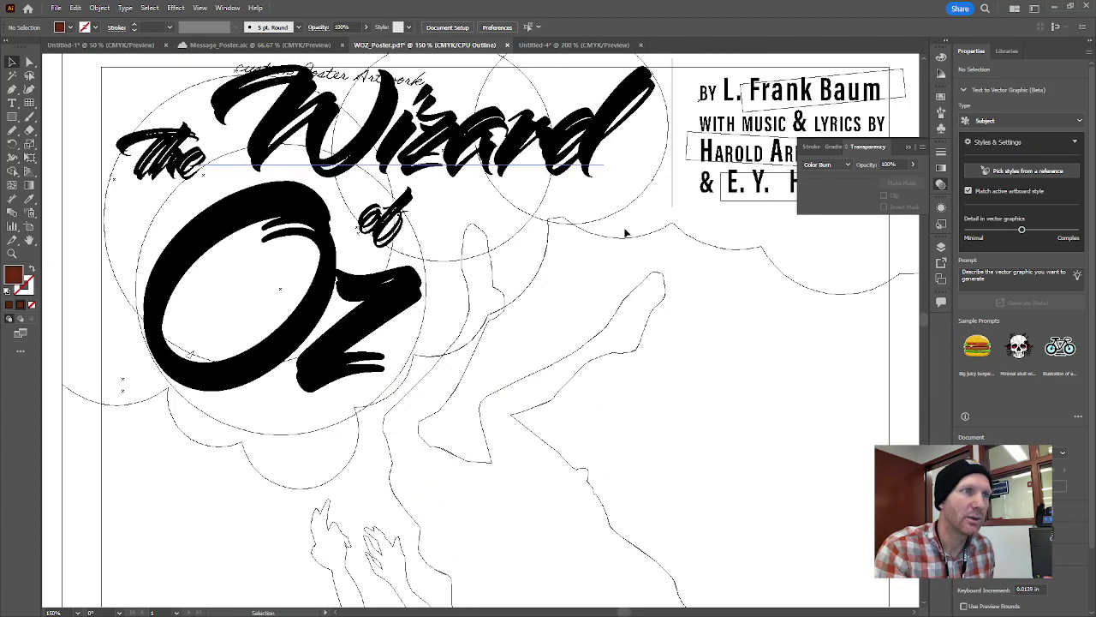
pyautogui.scroll(-5, 642, 299)
pyautogui.scroll(-4, 563, 500)
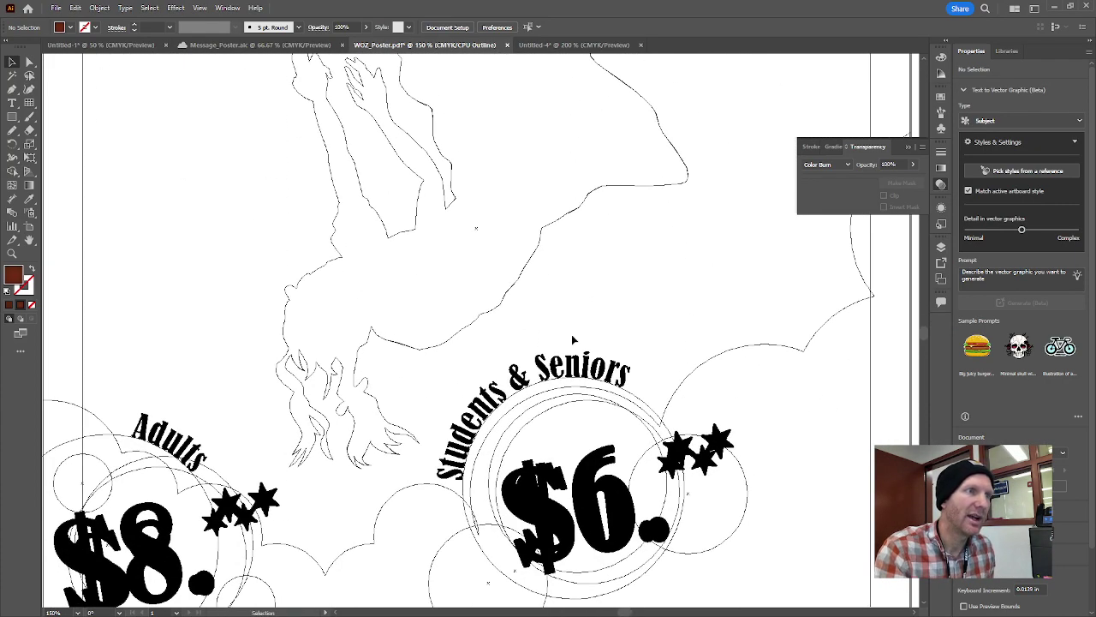
pyautogui.moveTo(701, 224); pyautogui.dragTo(617, 400)
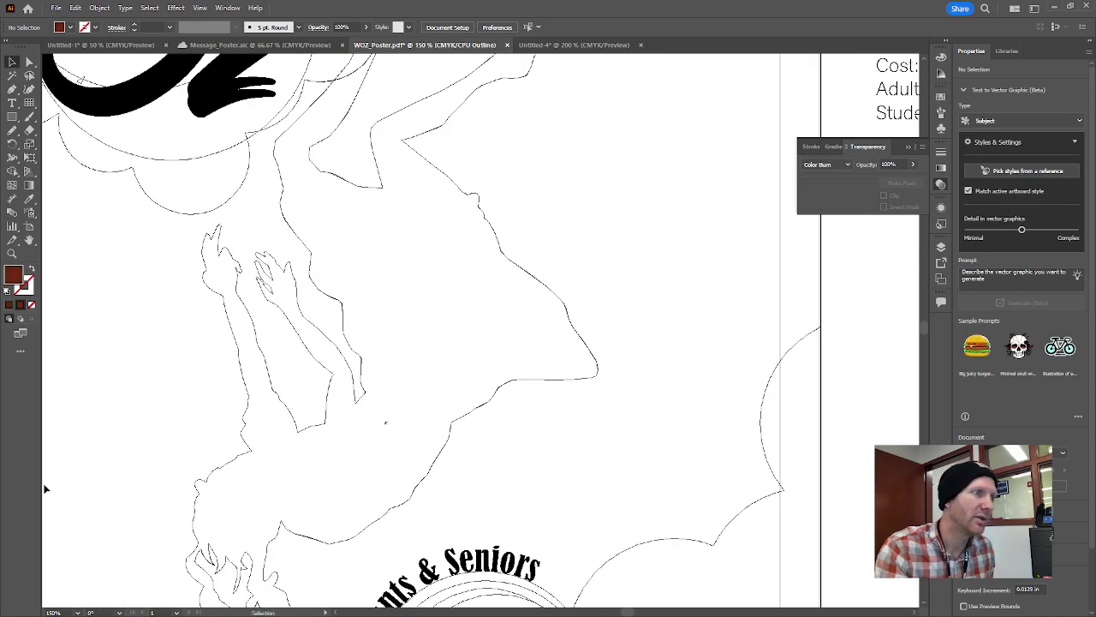
pyautogui.scroll(-8, 523, 496)
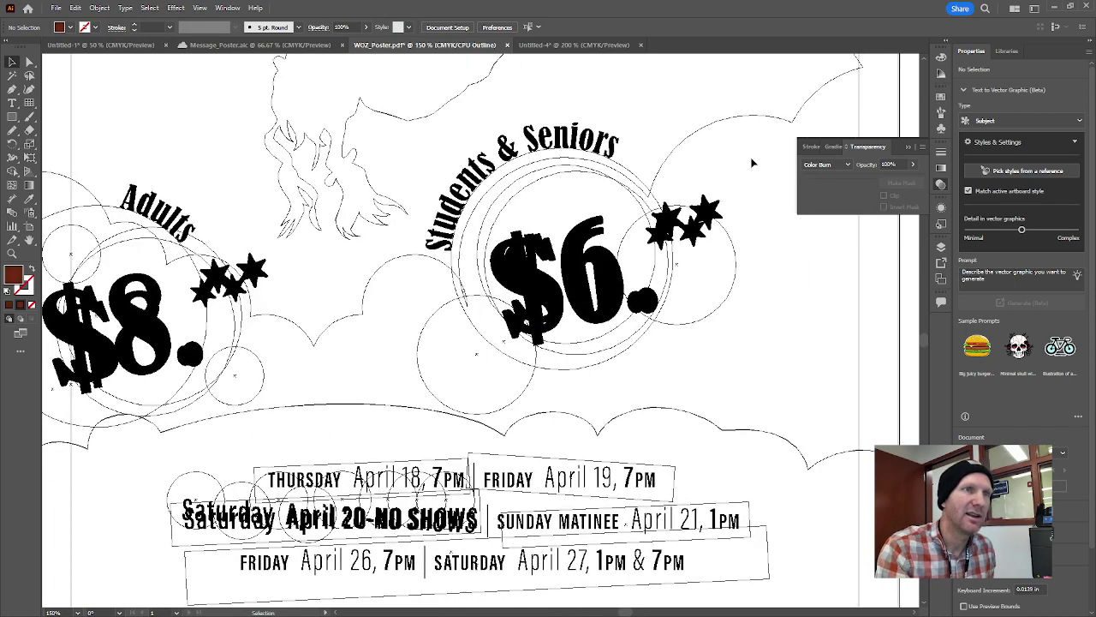
pyautogui.moveTo(609, 473); pyautogui.dragTo(624, 318)
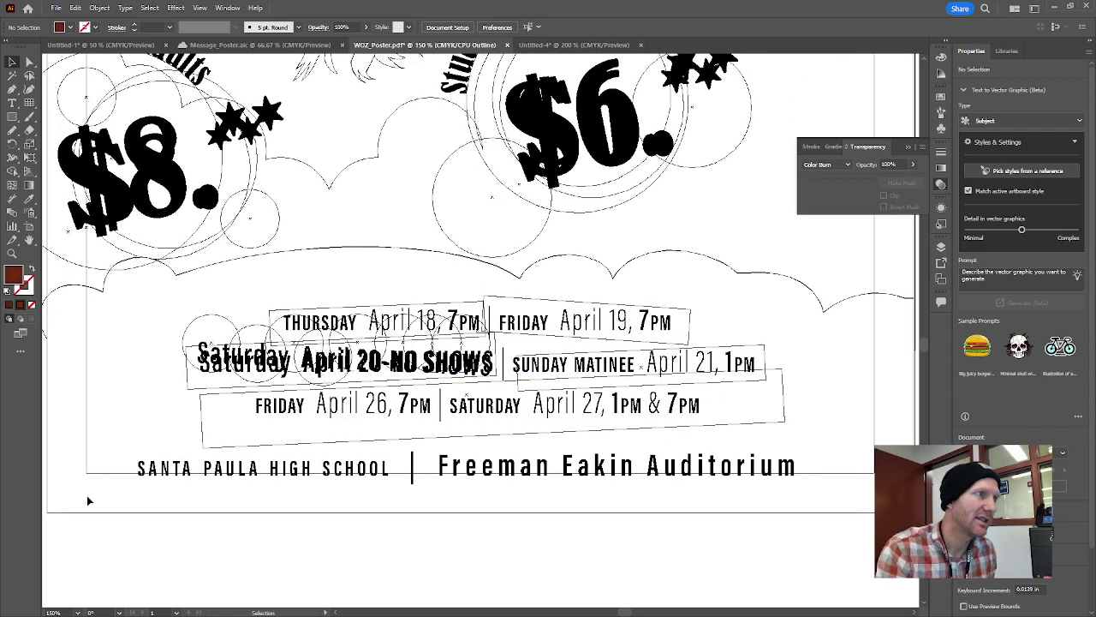
pyautogui.press('a')
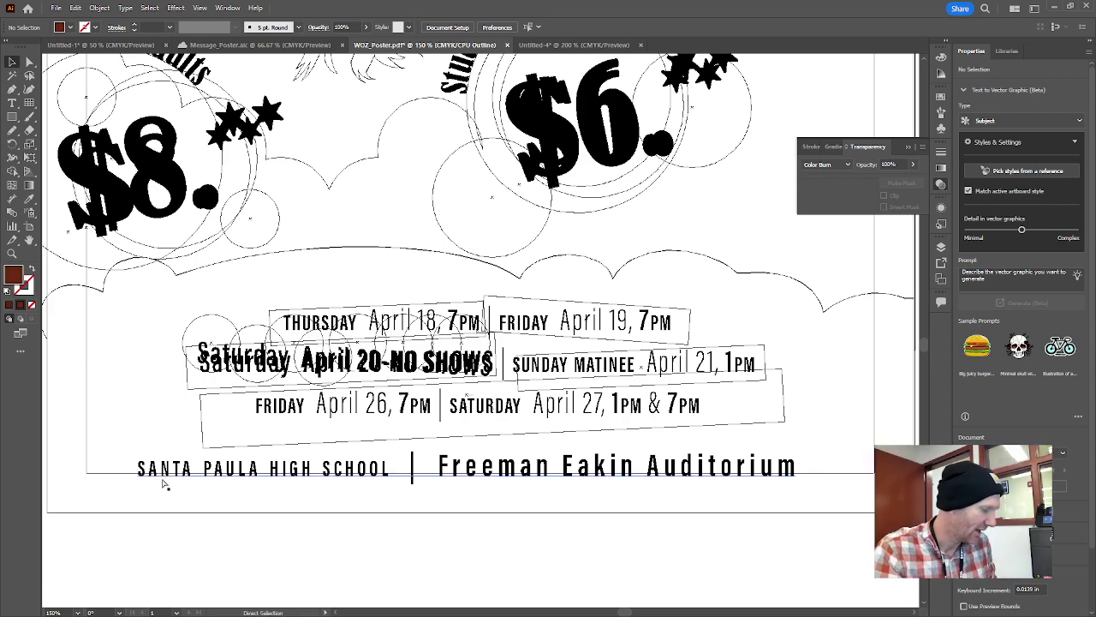
pyautogui.hotkey('ctrl', 'y')
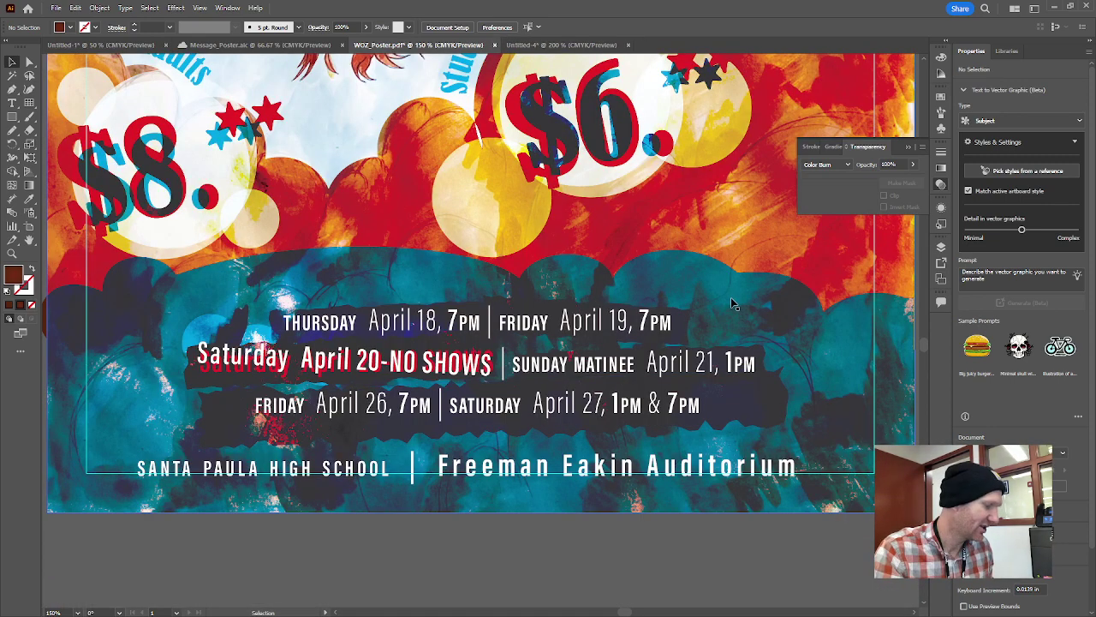
# Step: Inspect the overlay shape covering the falling girl and its transparency settings, leaving it deselected
pyautogui.hotkey('ctrl', '-')
pyautogui.hotkey('ctrl', '-')
pyautogui.moveTo(761, 237); pyautogui.dragTo(592, 478)
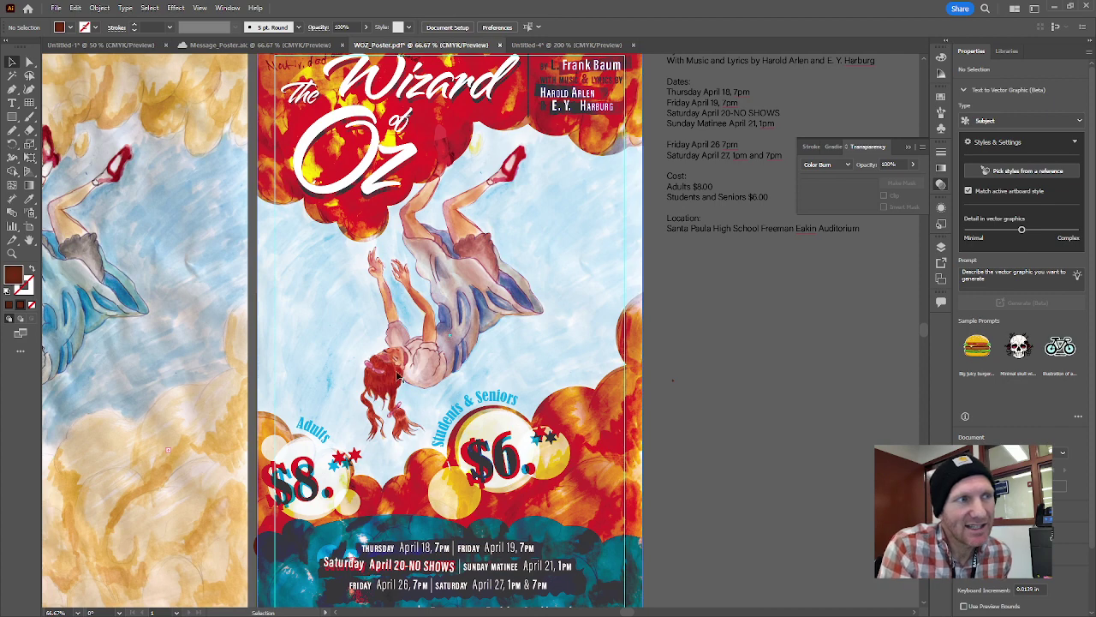
pyautogui.click(485, 292)
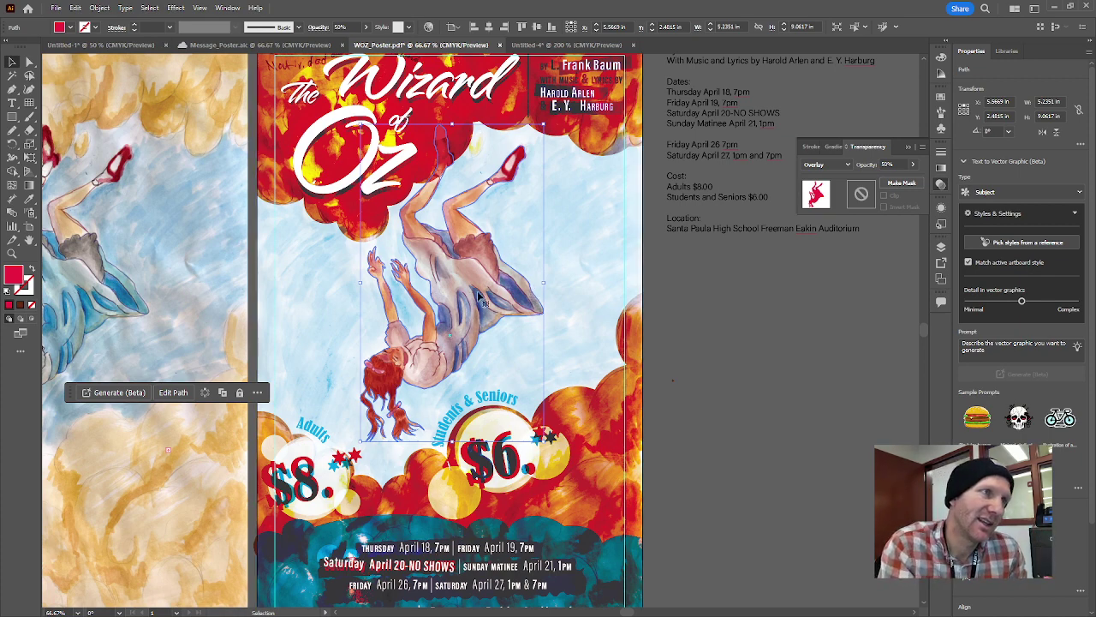
pyautogui.click(733, 388)
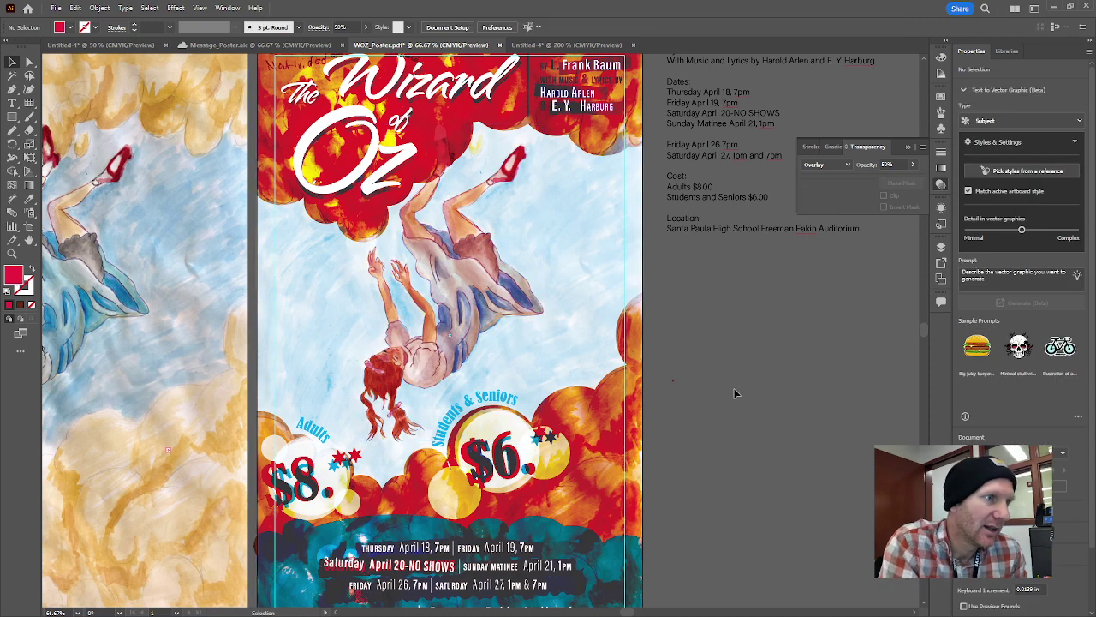
# Step: Try the Color Dodge blend mode on the yellow circle at the lower left of the $6 price
pyautogui.moveTo(730, 443); pyautogui.dragTo(781, 316)
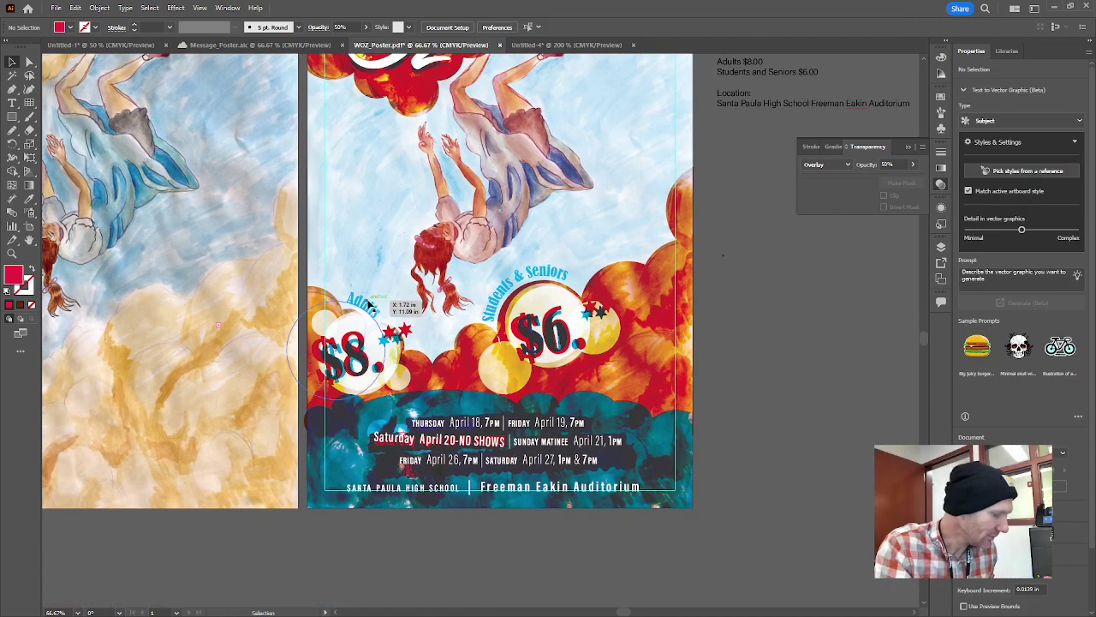
pyautogui.scroll(1, 374, 292)
pyautogui.moveTo(303, 334); pyautogui.dragTo(259, 301)
pyautogui.moveTo(701, 413); pyautogui.dragTo(651, 343)
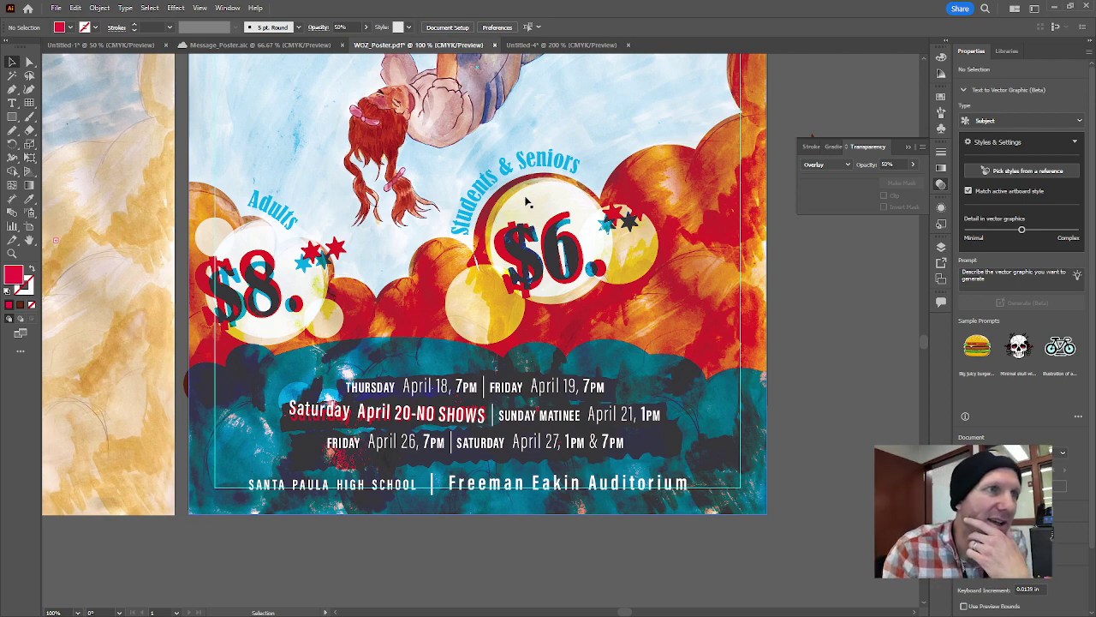
pyautogui.click(484, 301)
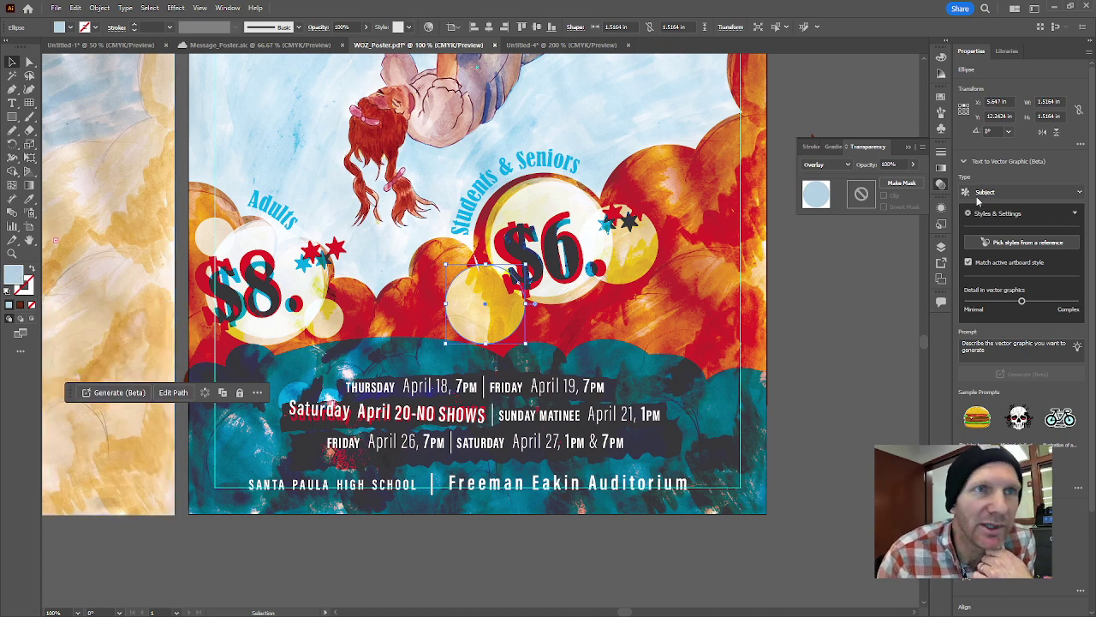
pyautogui.click(848, 165)
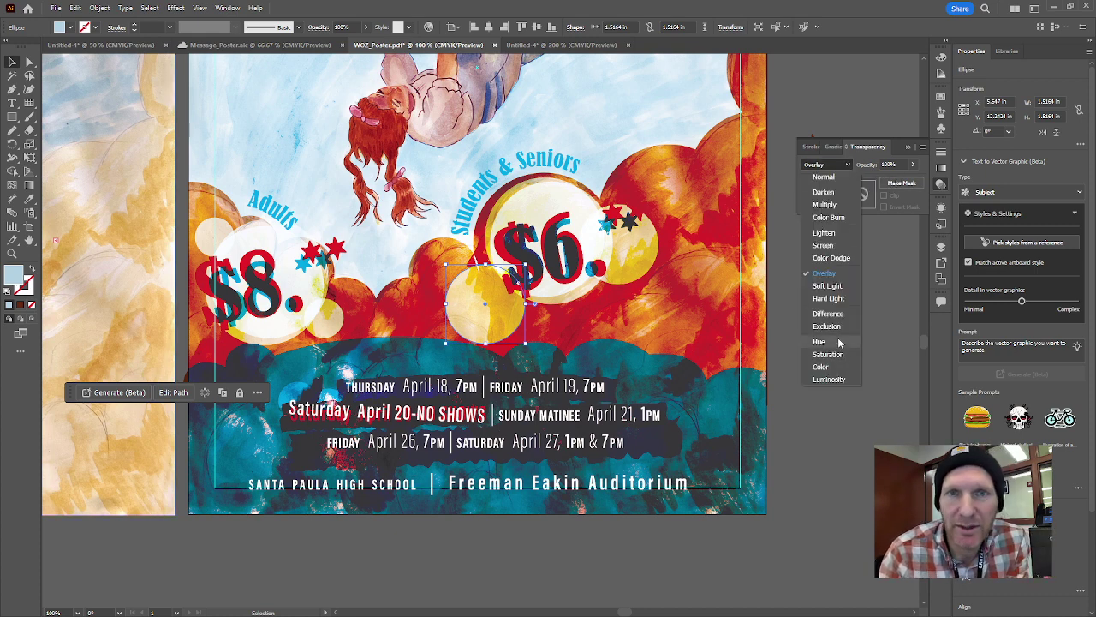
pyautogui.click(832, 258)
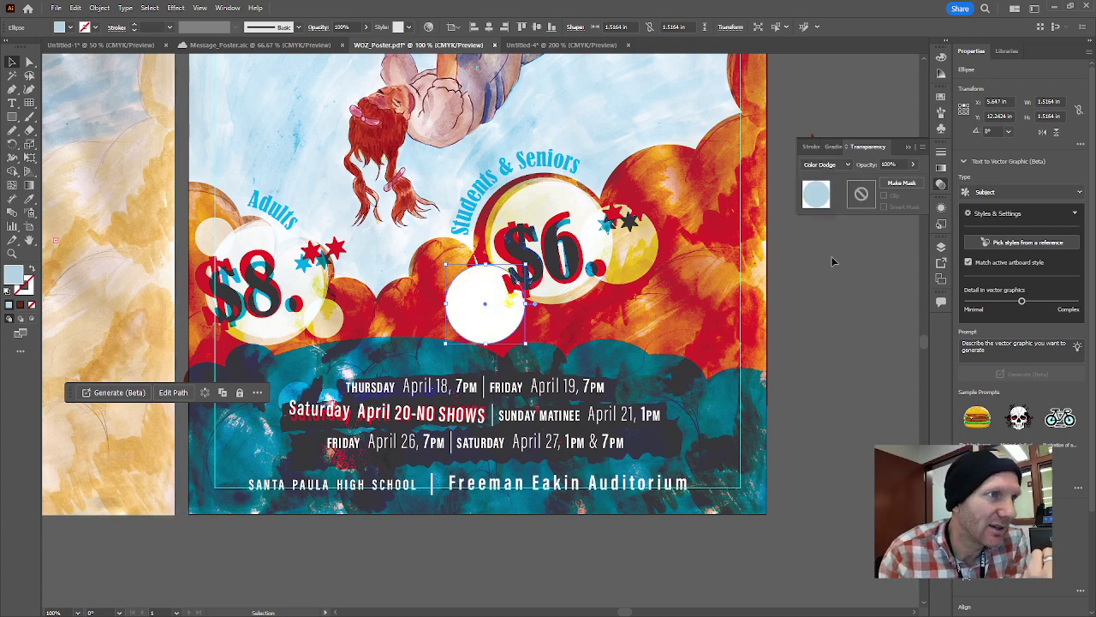
# Step: Try the Screen, Lighten and Color Burn blend modes on the yellow circle, finishing with Overlay again
pyautogui.click(836, 164)
pyautogui.click(838, 245)
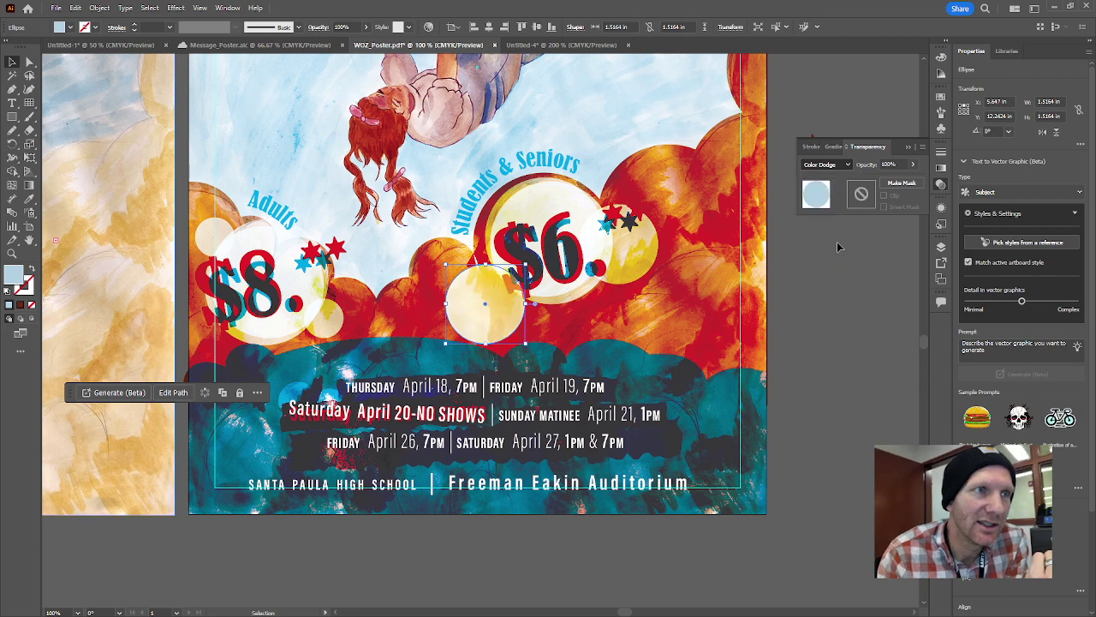
pyautogui.click(836, 166)
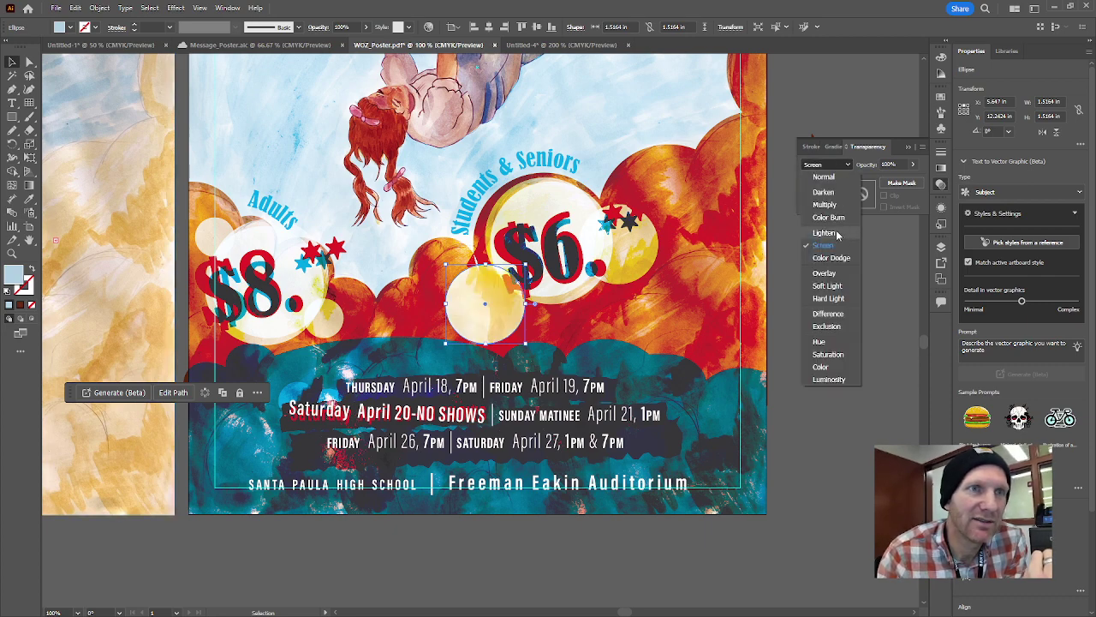
pyautogui.click(838, 232)
pyautogui.click(839, 170)
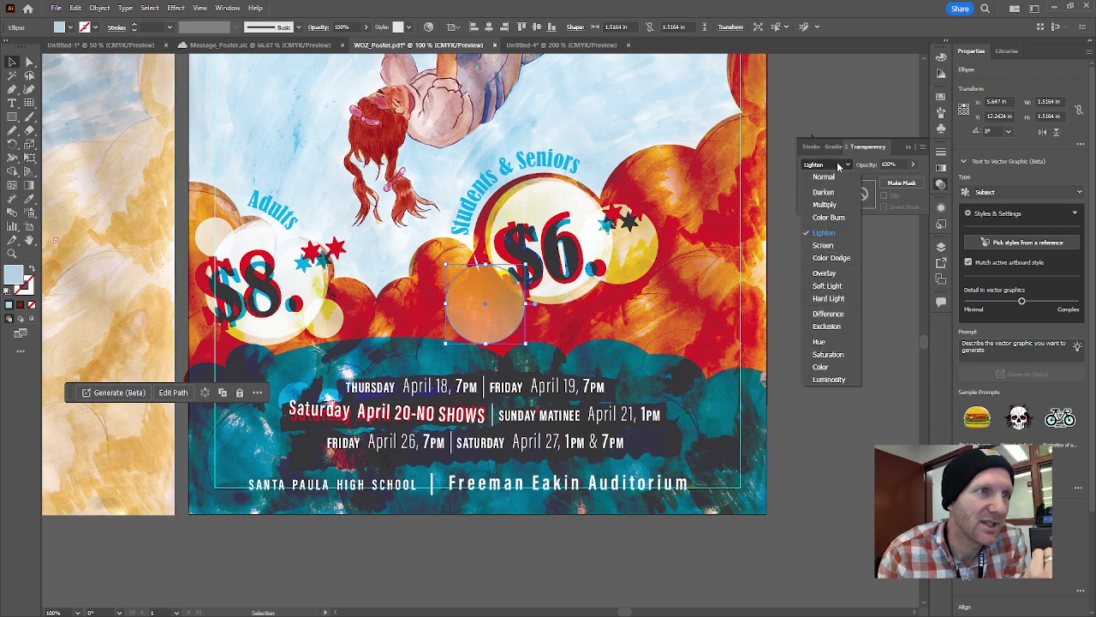
pyautogui.click(836, 215)
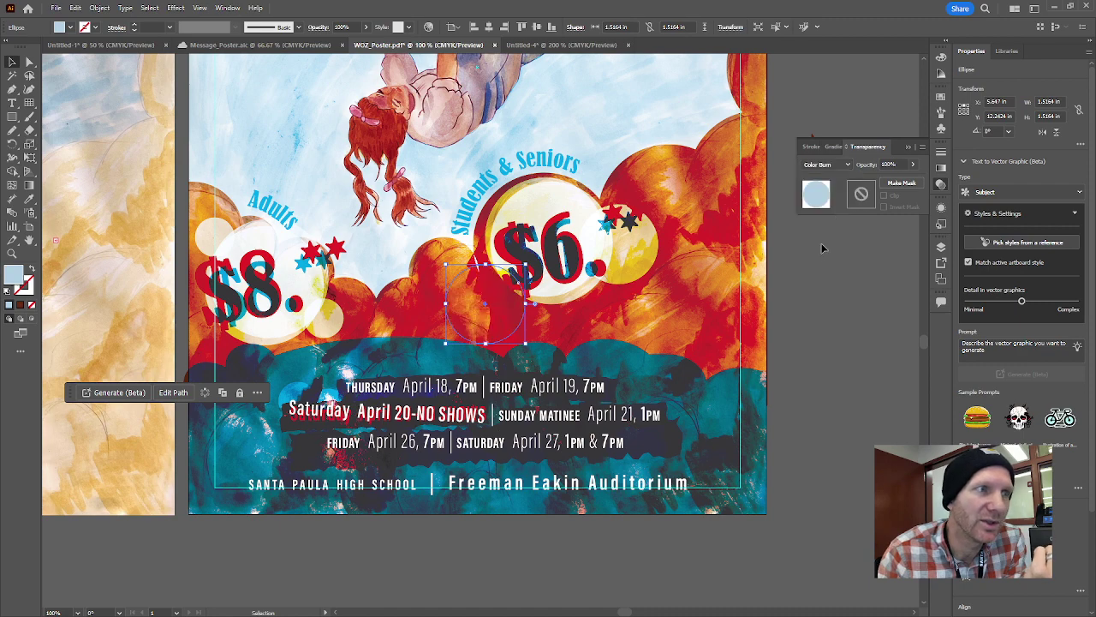
pyautogui.click(832, 170)
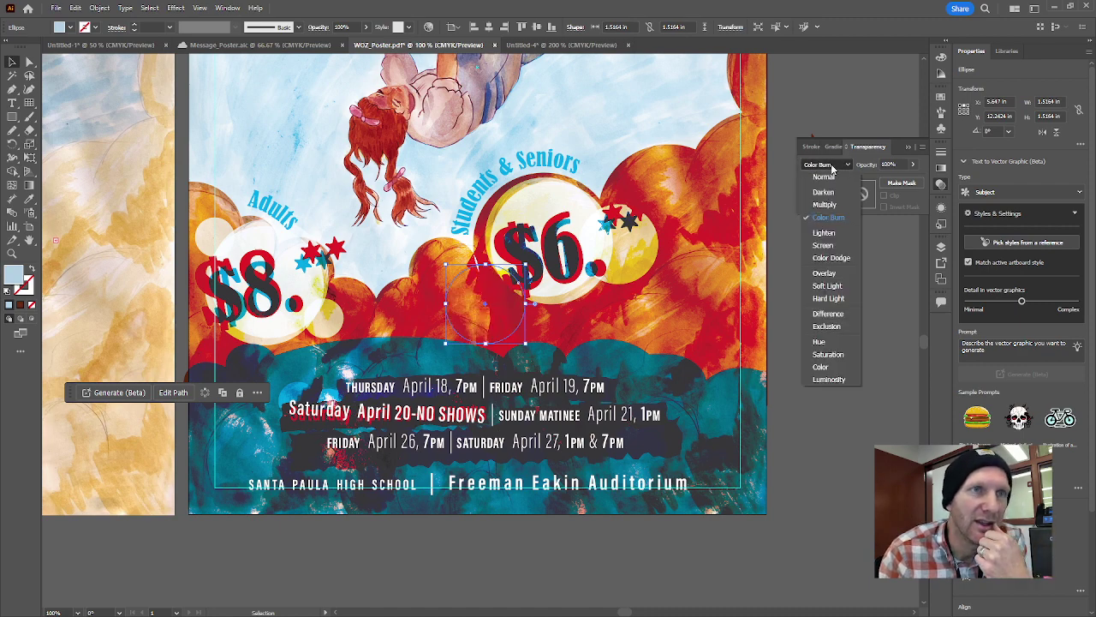
pyautogui.click(836, 275)
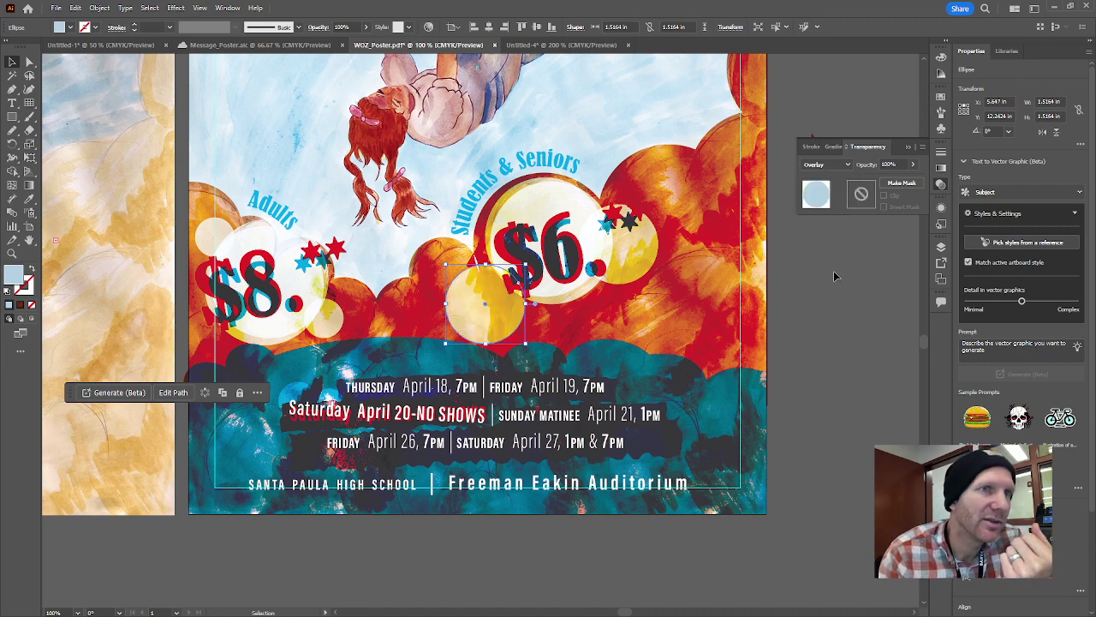
# Step: Check the blend mode of the small circle at the lower right of the $8 price, leaving nothing selected
pyautogui.click(193, 287)
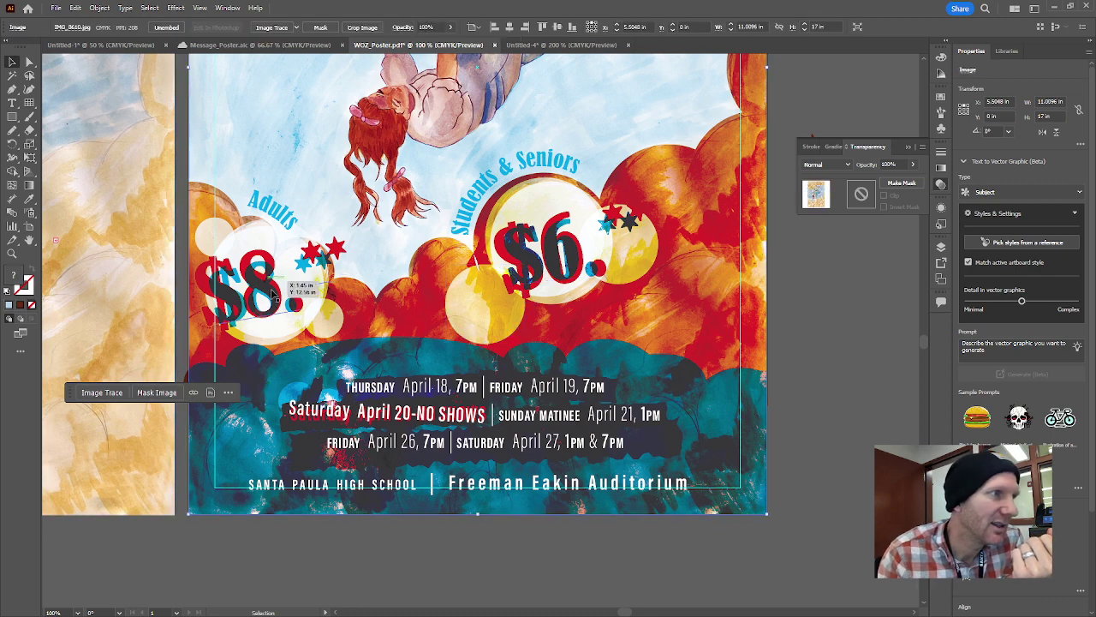
pyautogui.click(319, 330)
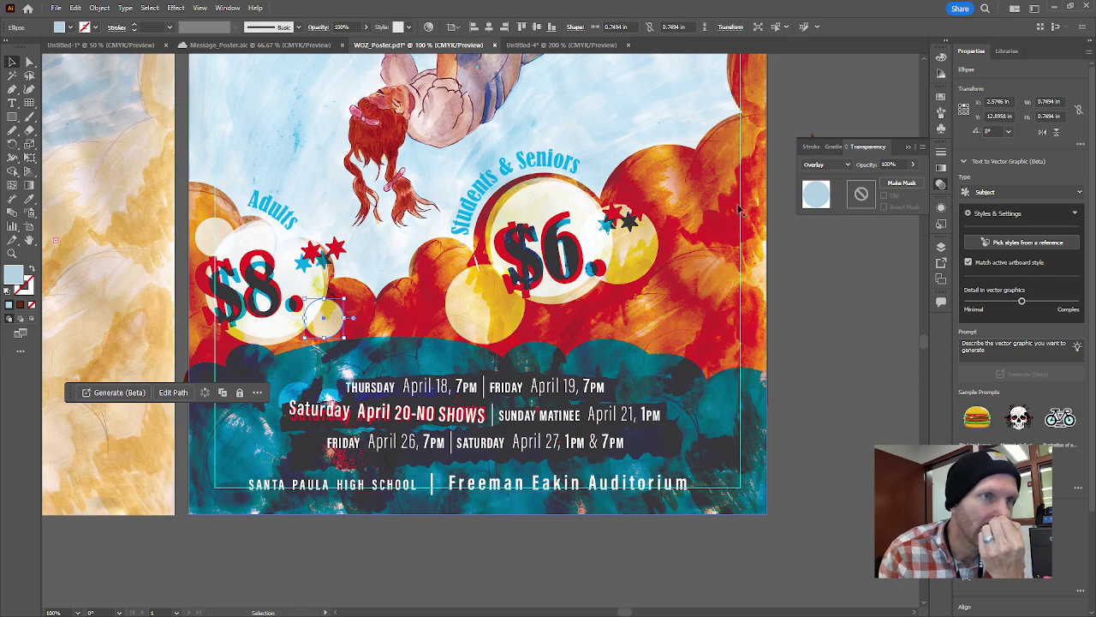
pyautogui.click(775, 269)
# Step: Unlock all locked objects in the poster file and clear the selection
pyautogui.click(29, 62)
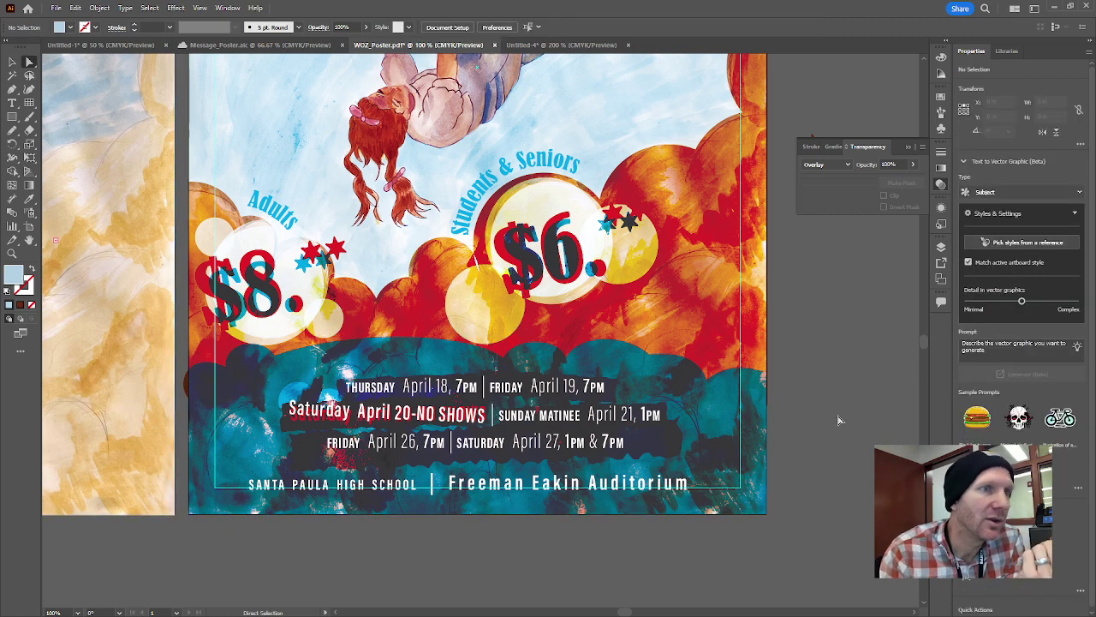
pyautogui.click(695, 202)
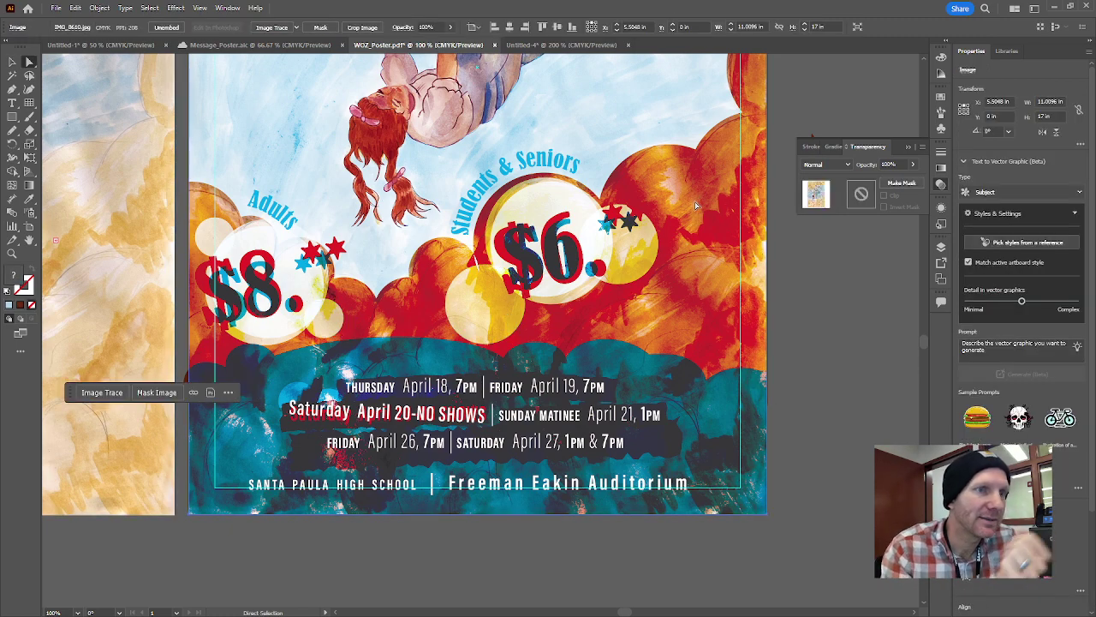
pyautogui.scroll(-1, 704, 214)
pyautogui.moveTo(794, 222); pyautogui.dragTo(776, 314)
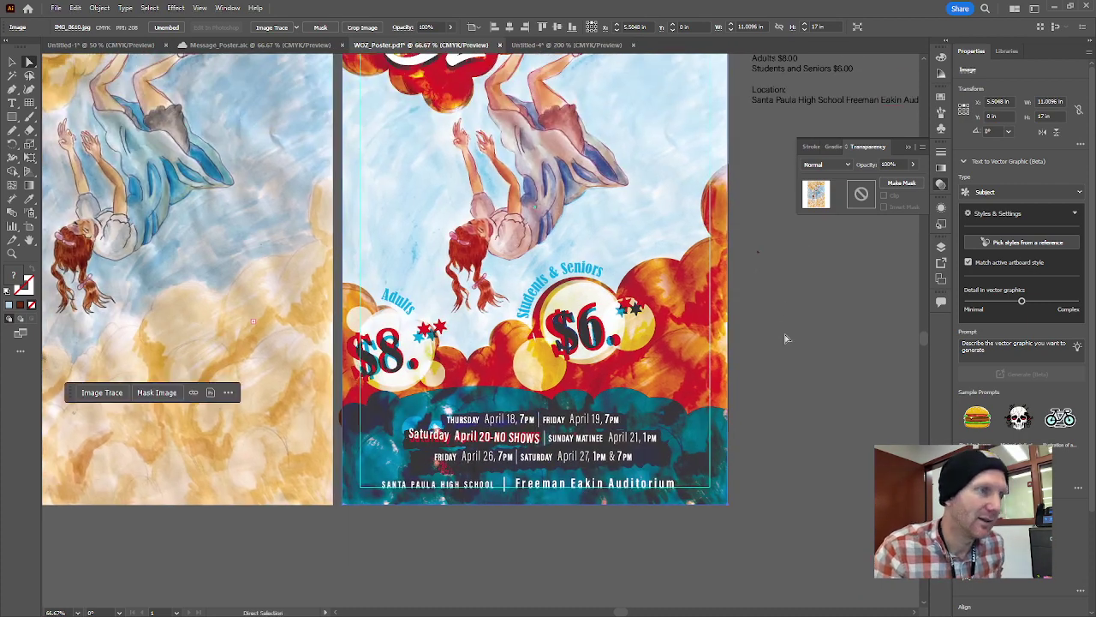
pyautogui.hotkey('ctrl', 'alt', '2')
pyautogui.click(815, 369)
# Step: Try moving the lower red cloud shape down off the poster to expose the painting beneath, and undo the move
pyautogui.click(689, 294)
pyautogui.moveTo(674, 291); pyautogui.dragTo(748, 462)
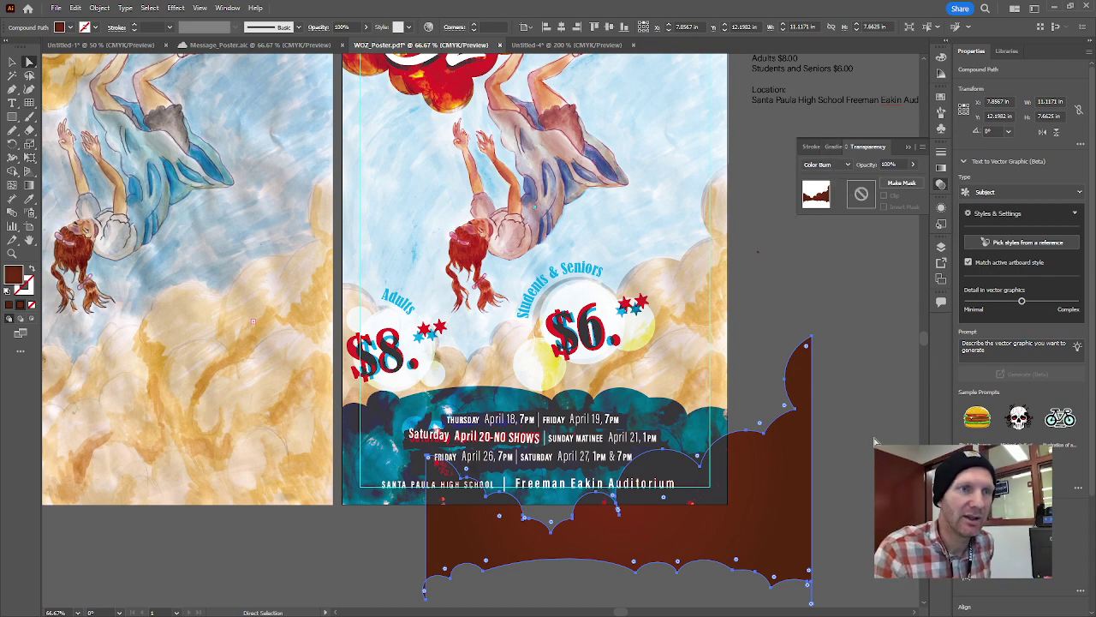
pyautogui.hotkey('ctrl', 'z')
pyautogui.press('a')
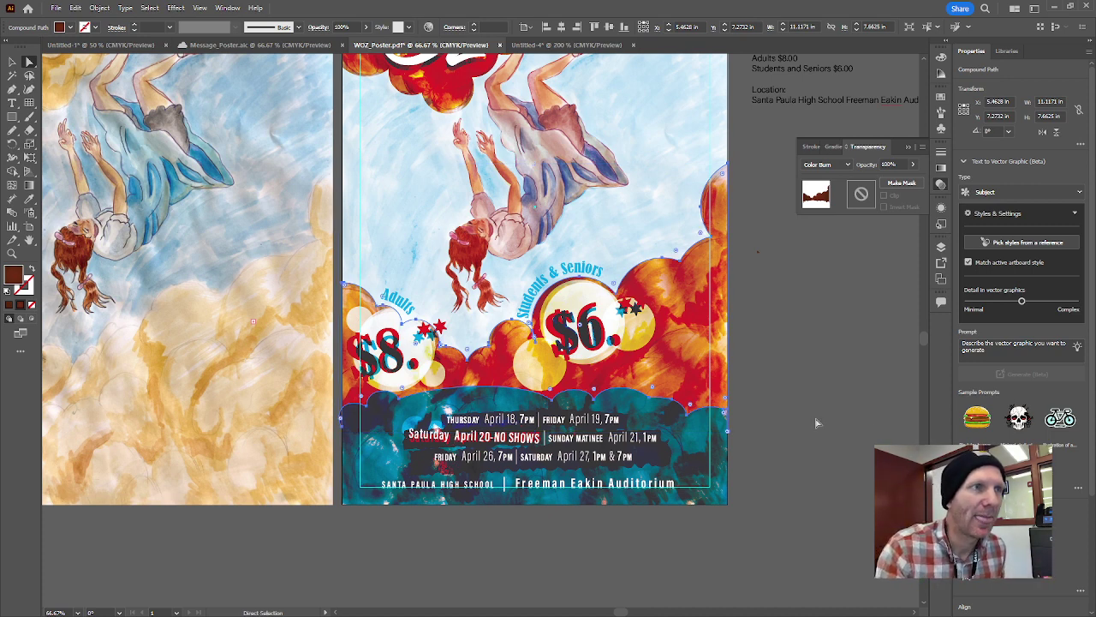
# Step: Try moving the overlay shape off the falling girl onto the pasteboard, and undo the move
pyautogui.click(563, 163)
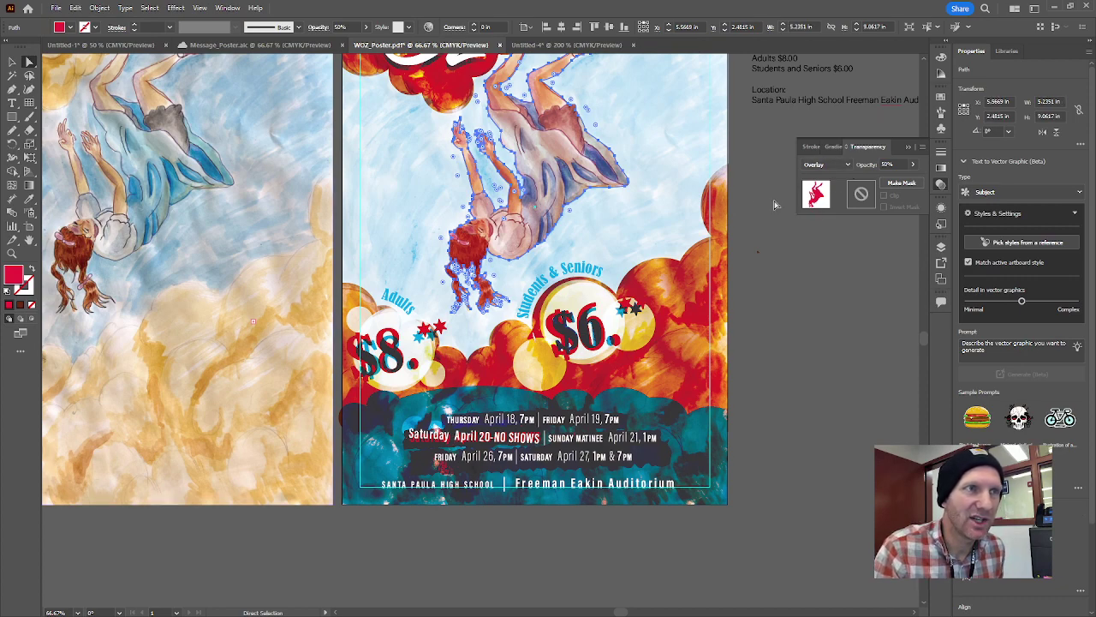
pyautogui.moveTo(822, 206); pyautogui.dragTo(848, 390)
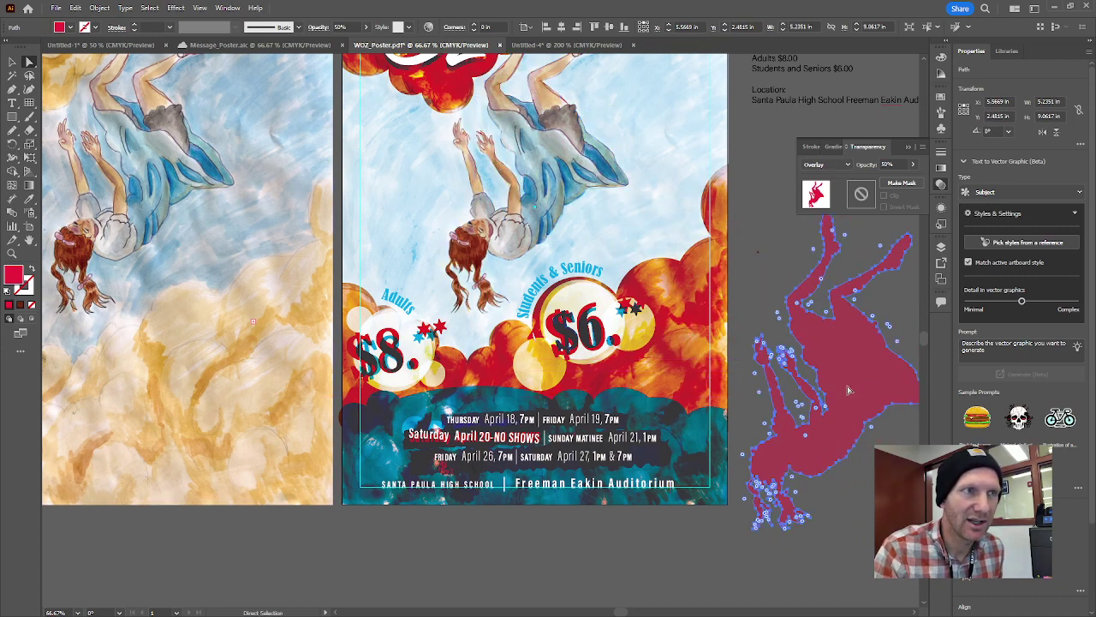
pyautogui.hotkey('ctrl', 'z')
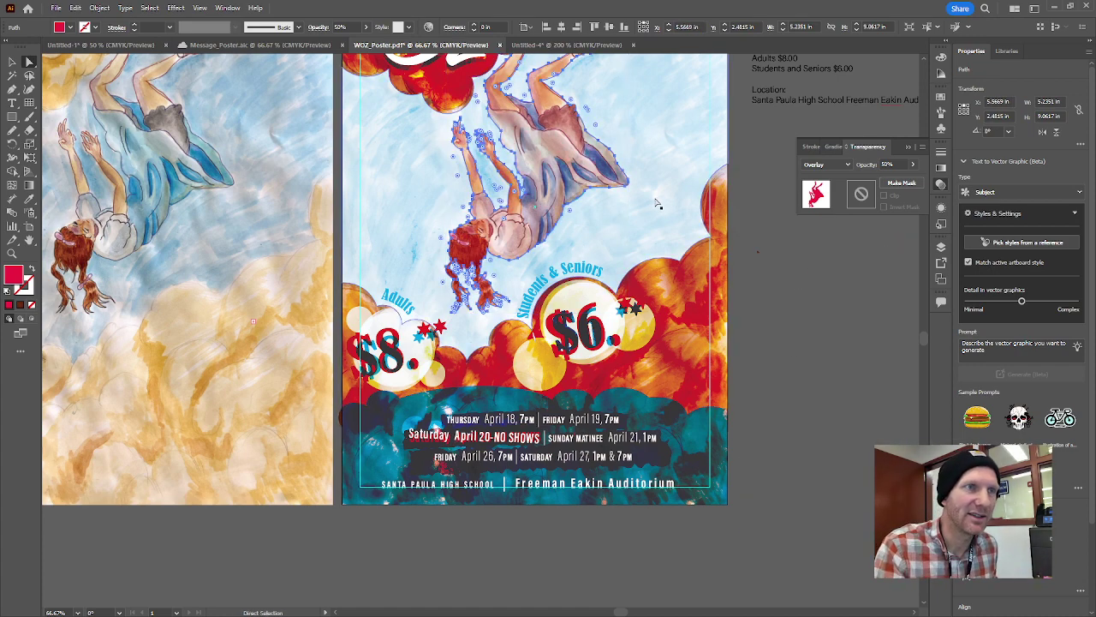
# Step: Try moving the light blue sky overlay away from the poster, and undo the move
pyautogui.click(713, 225)
pyautogui.moveTo(714, 225); pyautogui.dragTo(880, 432)
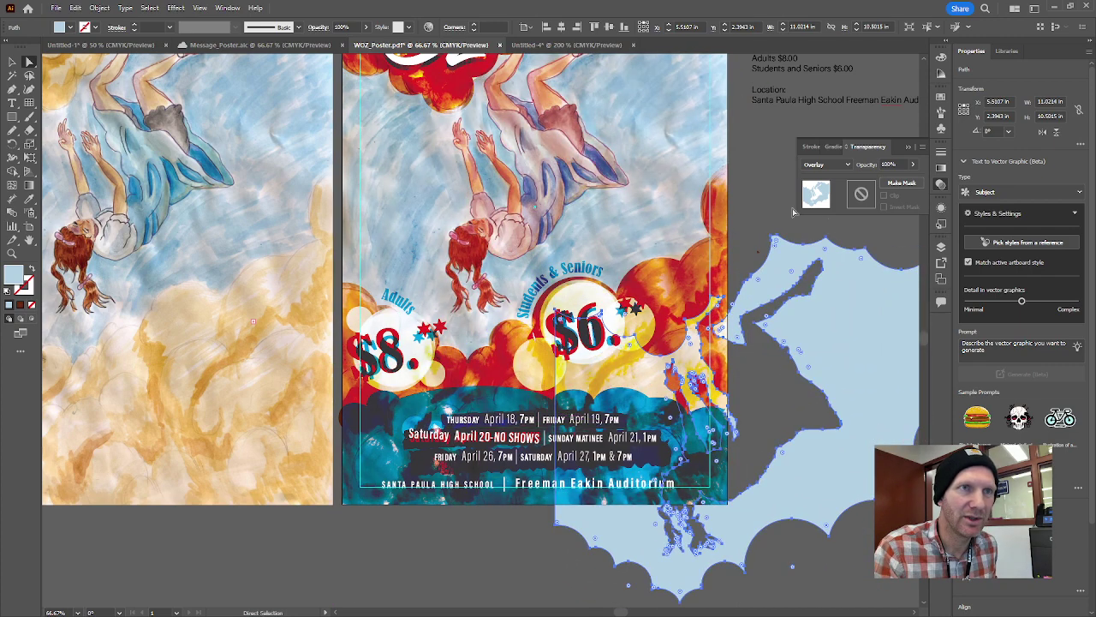
pyautogui.hotkey('ctrl', 'z')
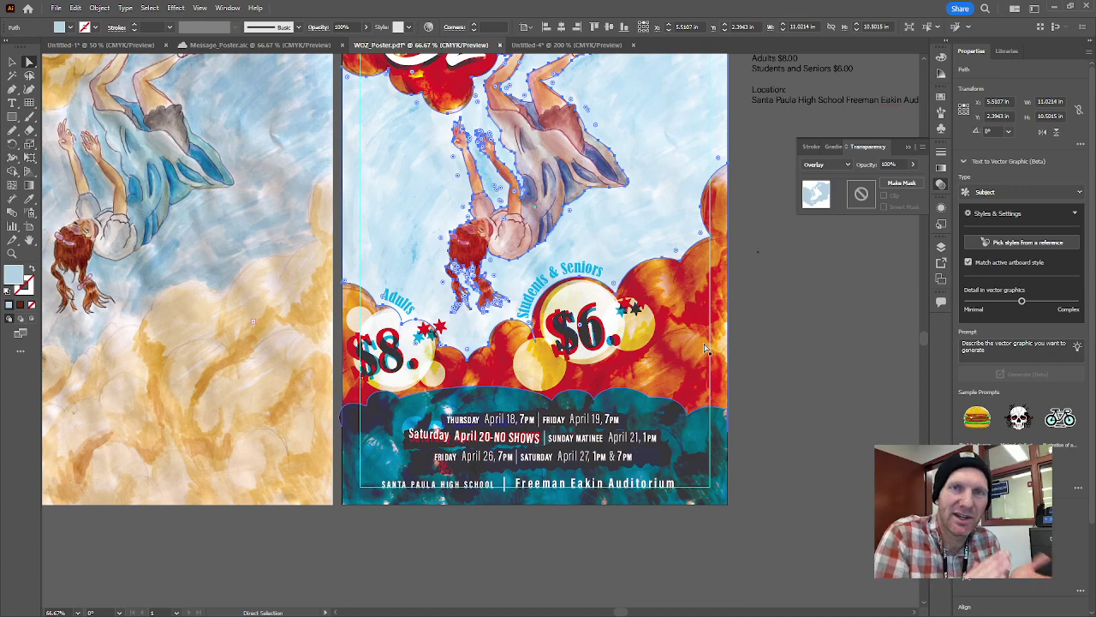
# Step: With nothing selected, examine the price circles and show dates block, and compare the whole poster with the original painting beside it
pyautogui.scroll(-1, 577, 227)
pyautogui.scroll(-1, 576, 227)
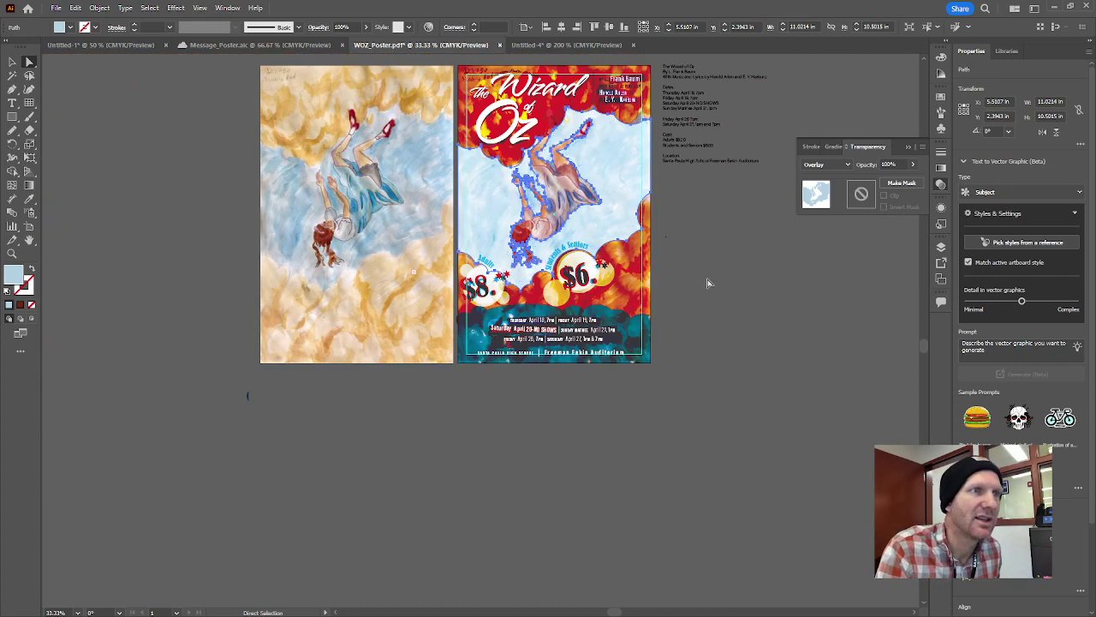
pyautogui.click(707, 282)
pyautogui.moveTo(719, 227); pyautogui.dragTo(761, 299)
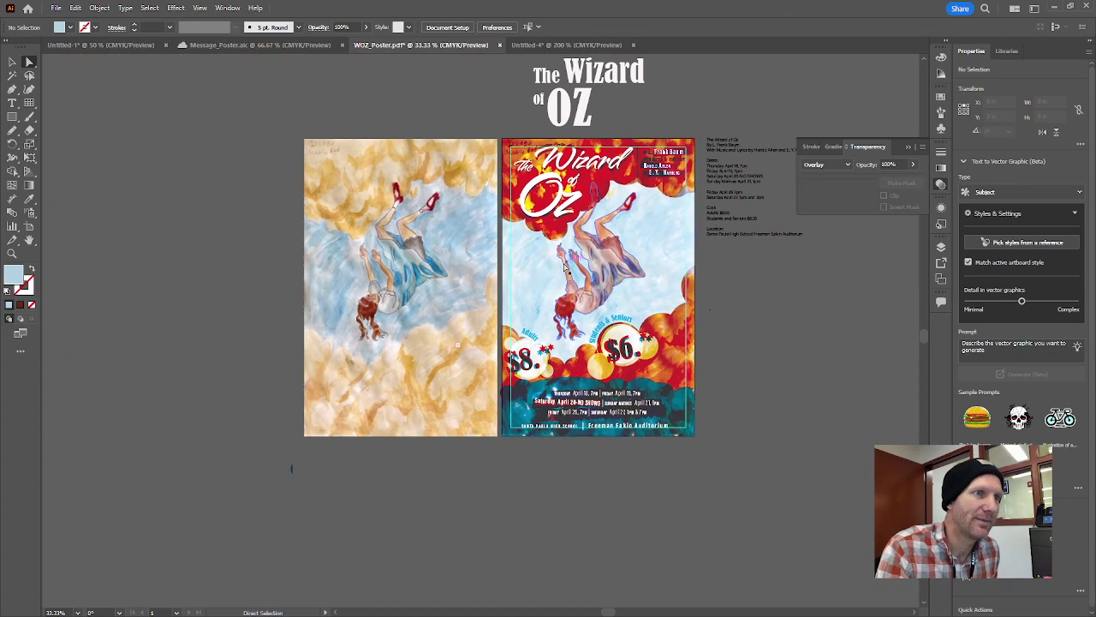
pyautogui.scroll(2, 565, 270)
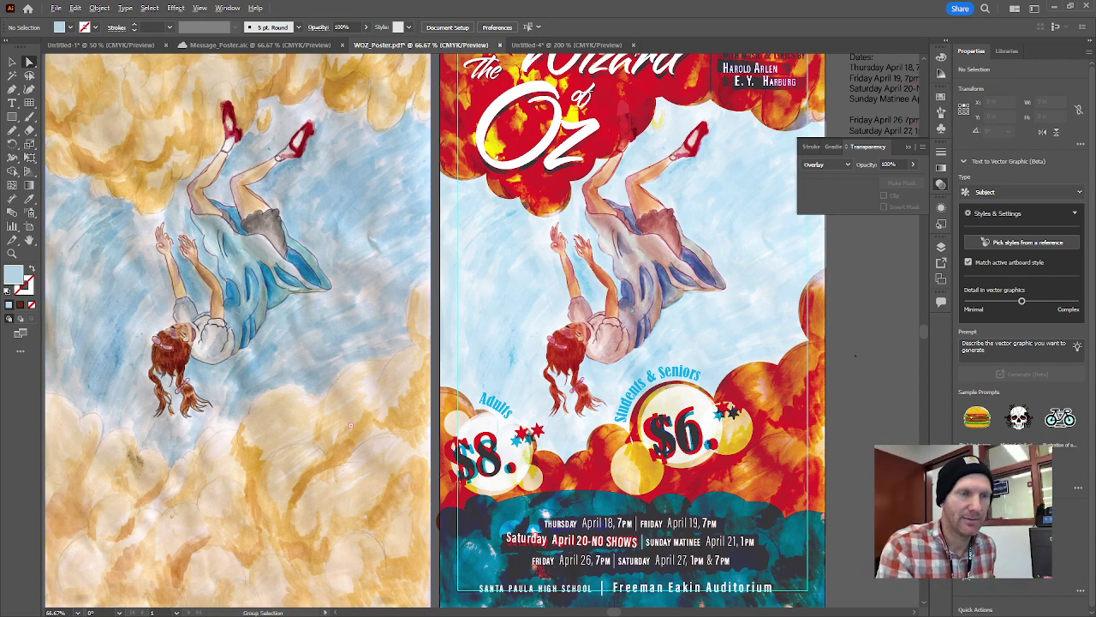
pyautogui.scroll(1, 673, 534)
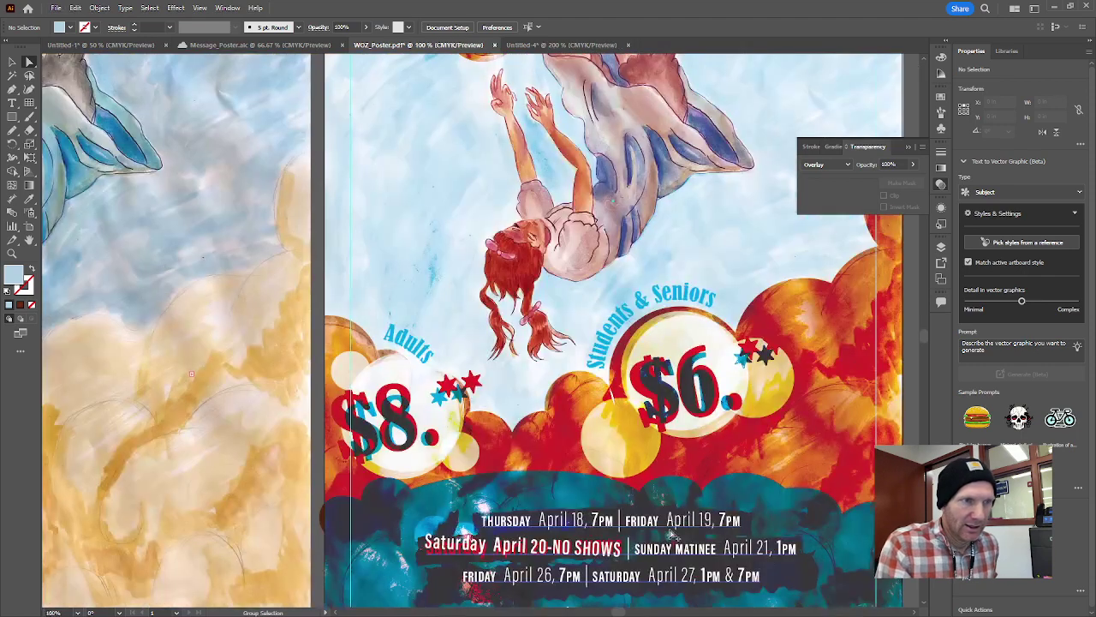
pyautogui.moveTo(628, 452); pyautogui.dragTo(590, 240)
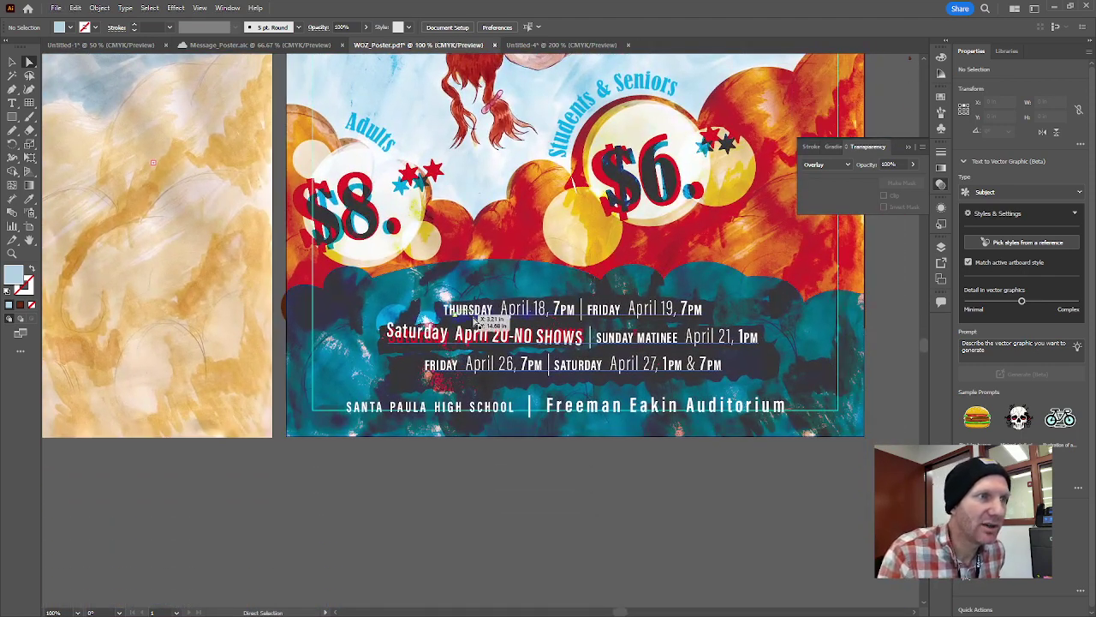
pyautogui.scroll(1, 647, 340)
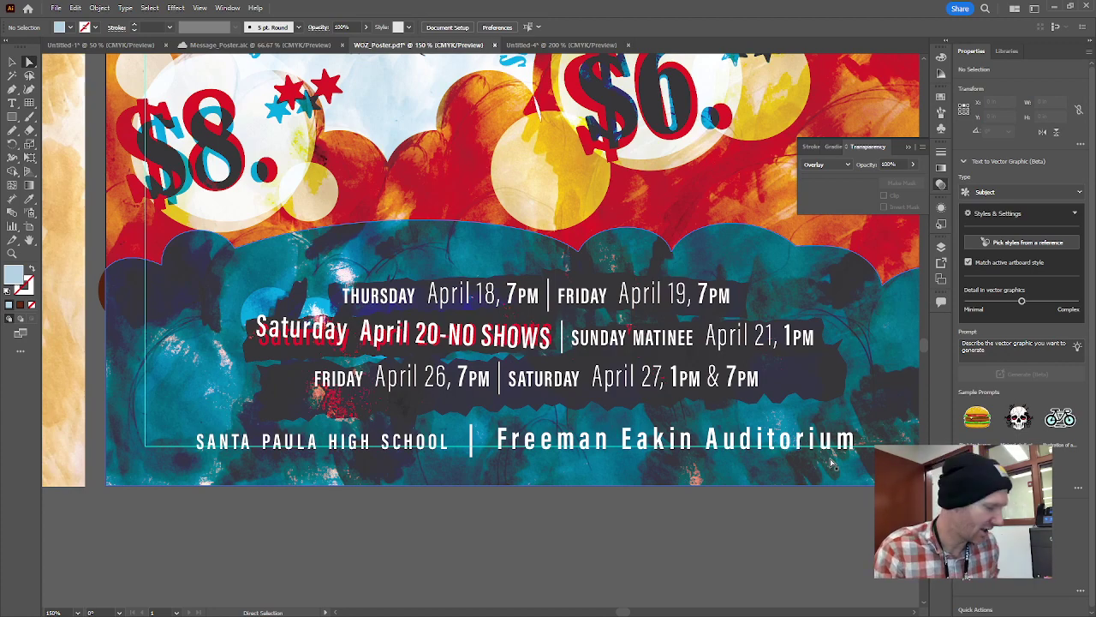
pyautogui.hotkey('ctrl', '0')
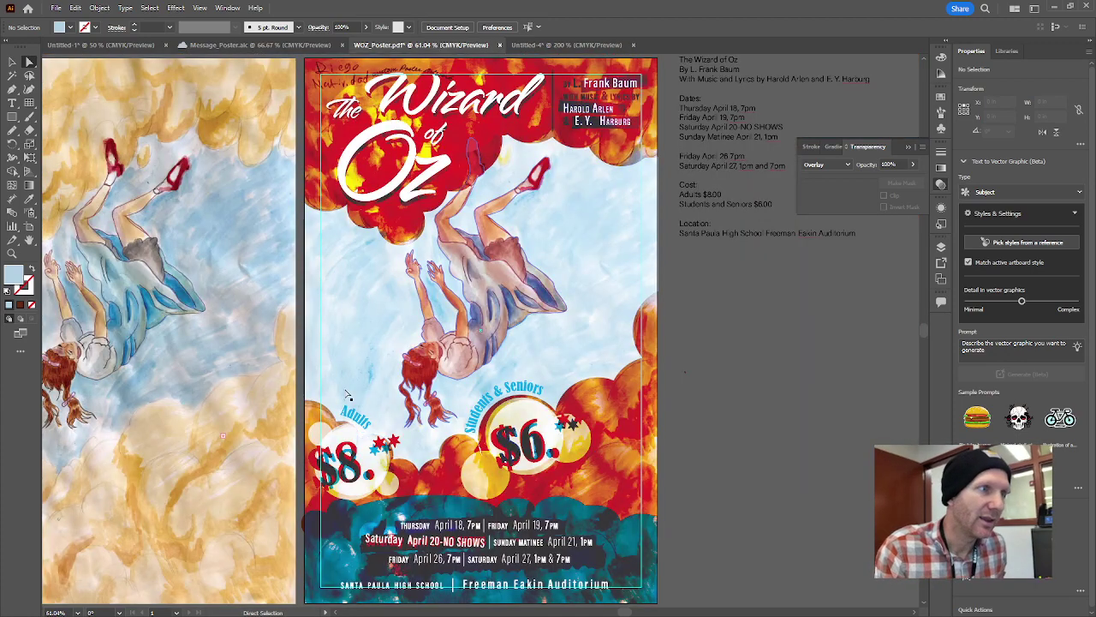
pyautogui.hscroll(-3, 485, 366)
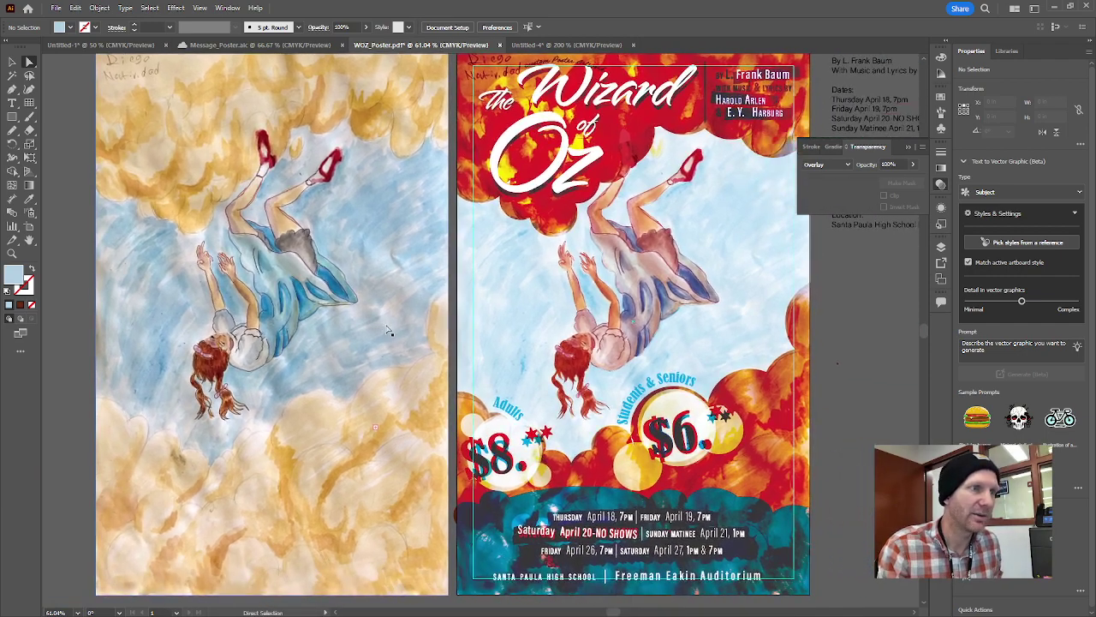